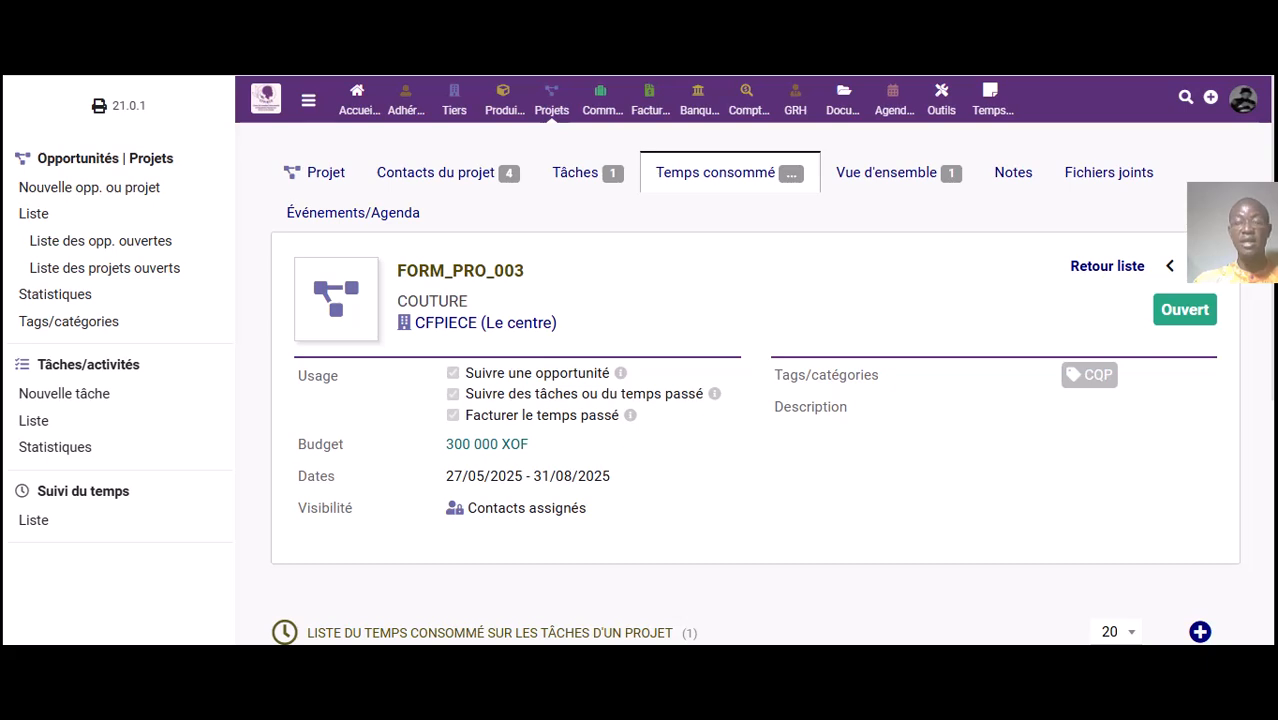
Open the project's overview and examine its profit summary and the associated proposals, customer orders and invoices.
{"action": "left_click", "coordinate": [887, 173]}
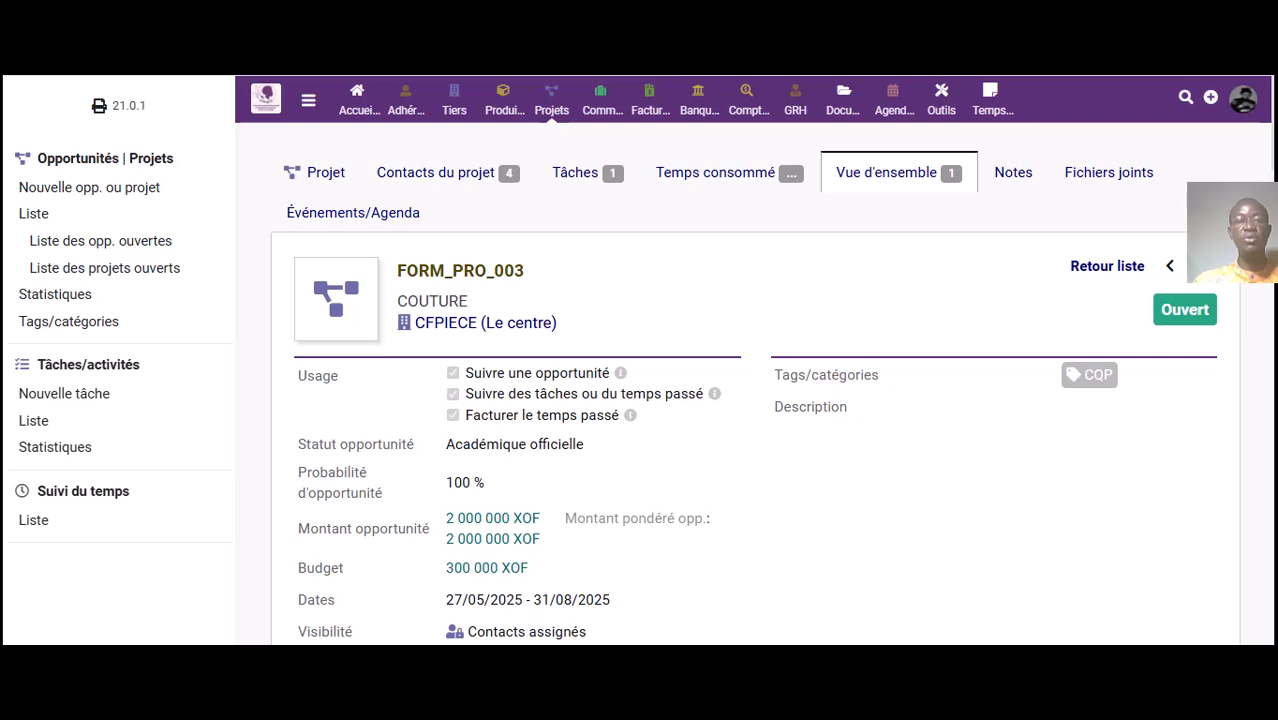
{"action": "scroll", "coordinate": [553, 148], "scroll_direction": "down", "scroll_amount": 4}
{"action": "scroll", "coordinate": [549, 120], "scroll_direction": "up", "scroll_amount": 1}
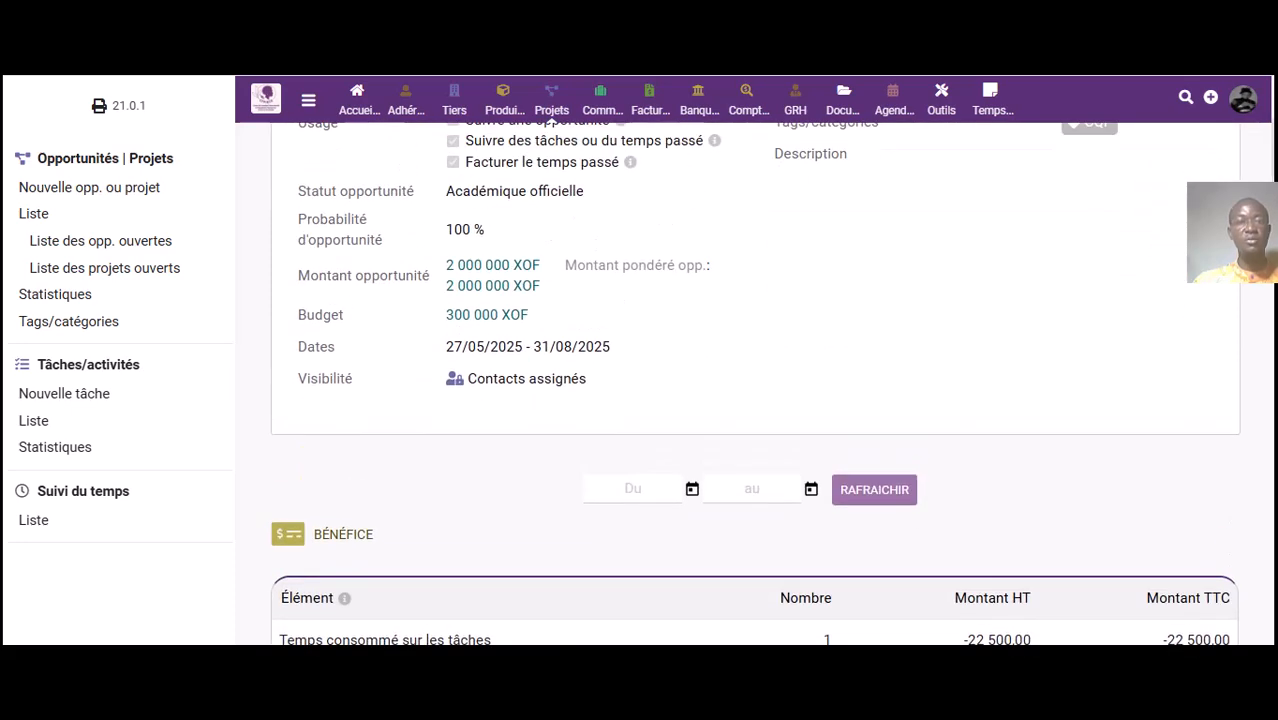
{"action": "scroll", "coordinate": [549, 120], "scroll_direction": "down", "scroll_amount": 3}
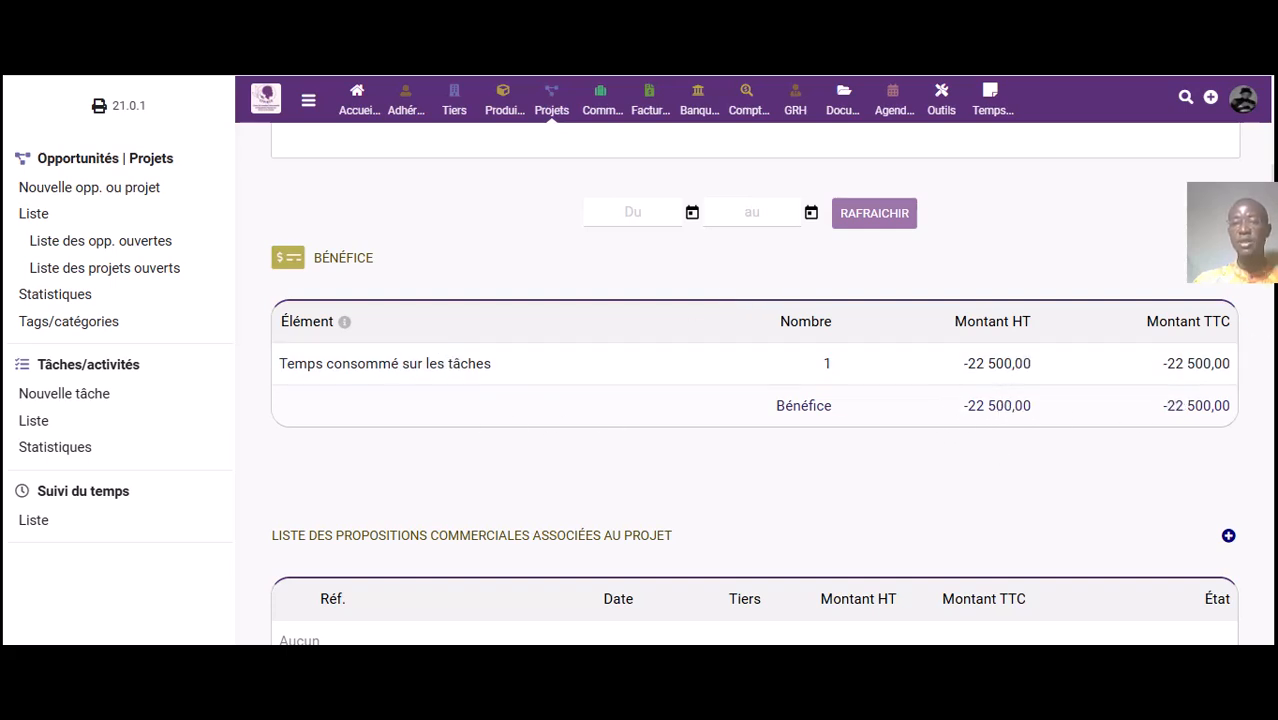
{"action": "scroll", "coordinate": [755, 394], "scroll_direction": "down", "scroll_amount": 5}
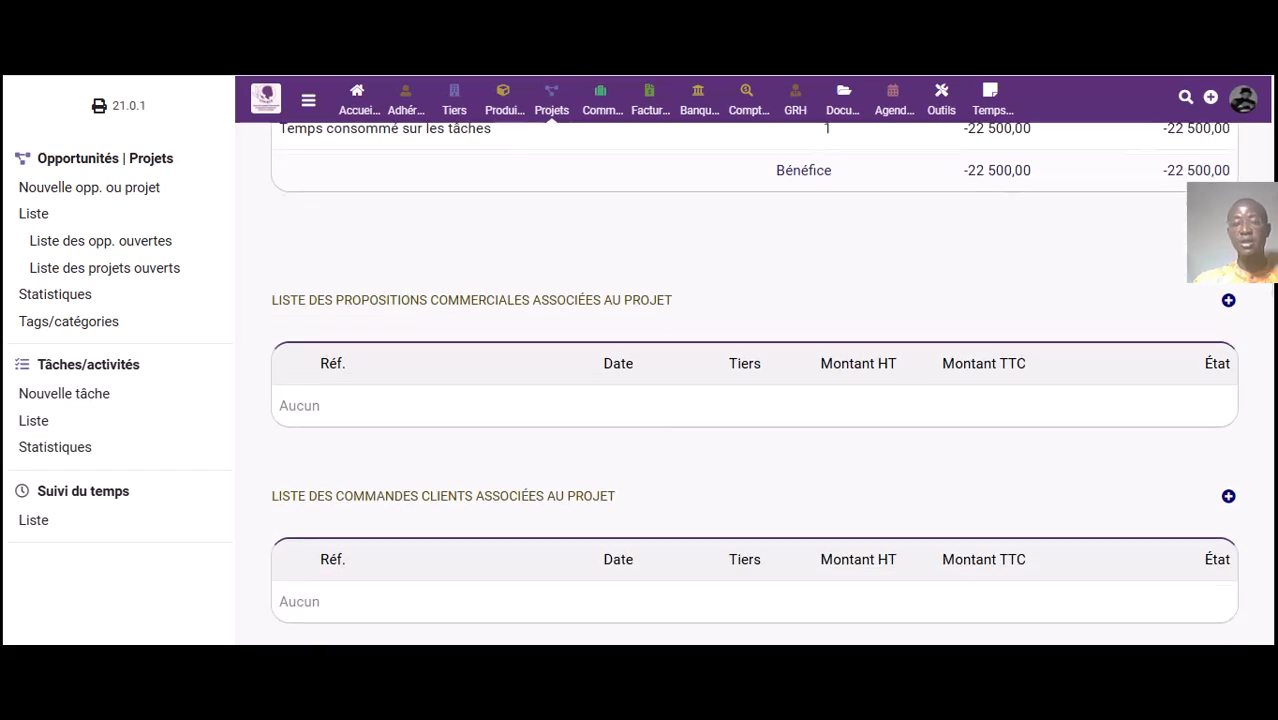
{"action": "scroll", "coordinate": [755, 394], "scroll_direction": "down", "scroll_amount": 4}
{"action": "scroll", "coordinate": [755, 394], "scroll_direction": "up", "scroll_amount": 2}
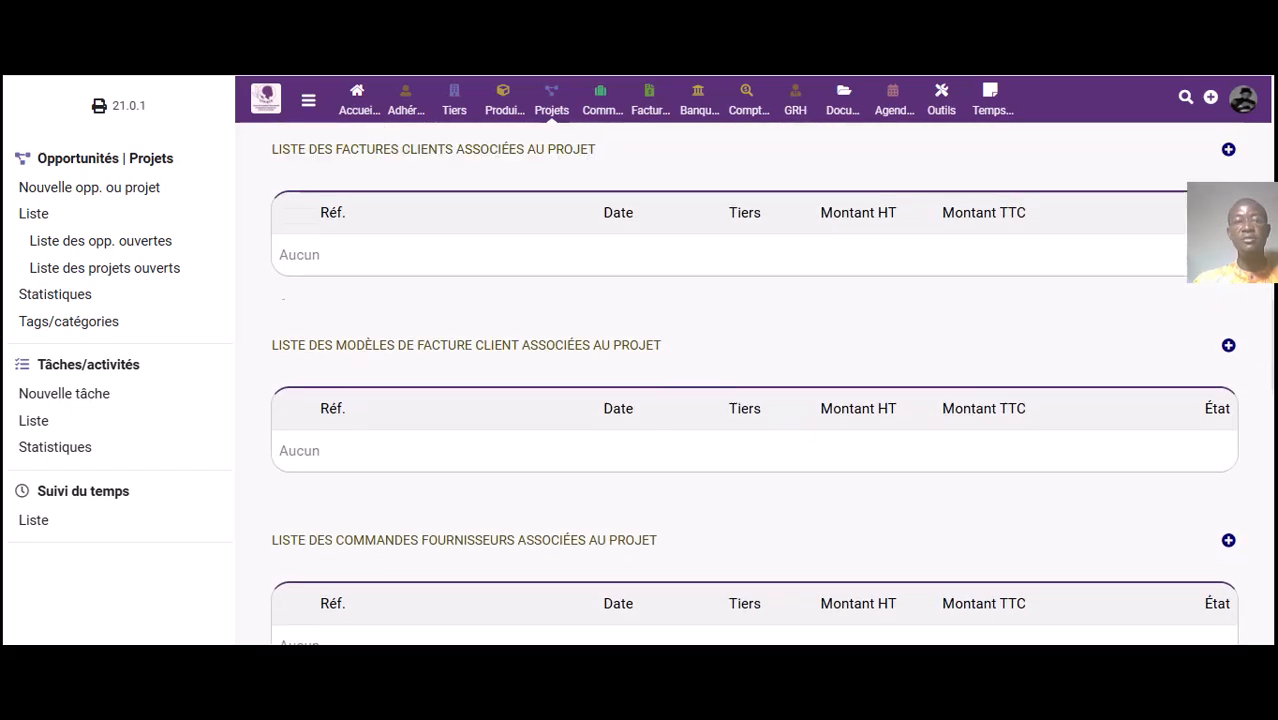
{"action": "scroll", "coordinate": [755, 394], "scroll_direction": "up", "scroll_amount": 2}
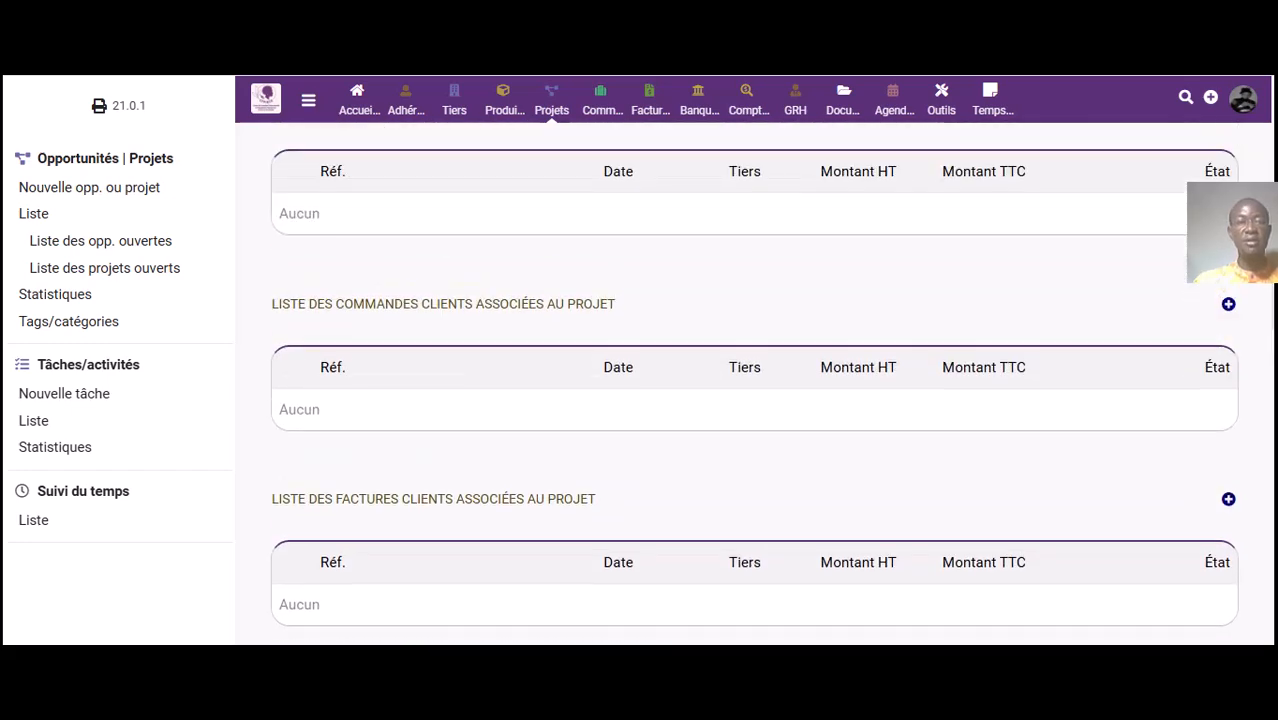
{"action": "scroll", "coordinate": [755, 394], "scroll_direction": "up", "scroll_amount": 1}
{"action": "scroll", "coordinate": [755, 394], "scroll_direction": "down", "scroll_amount": 2}
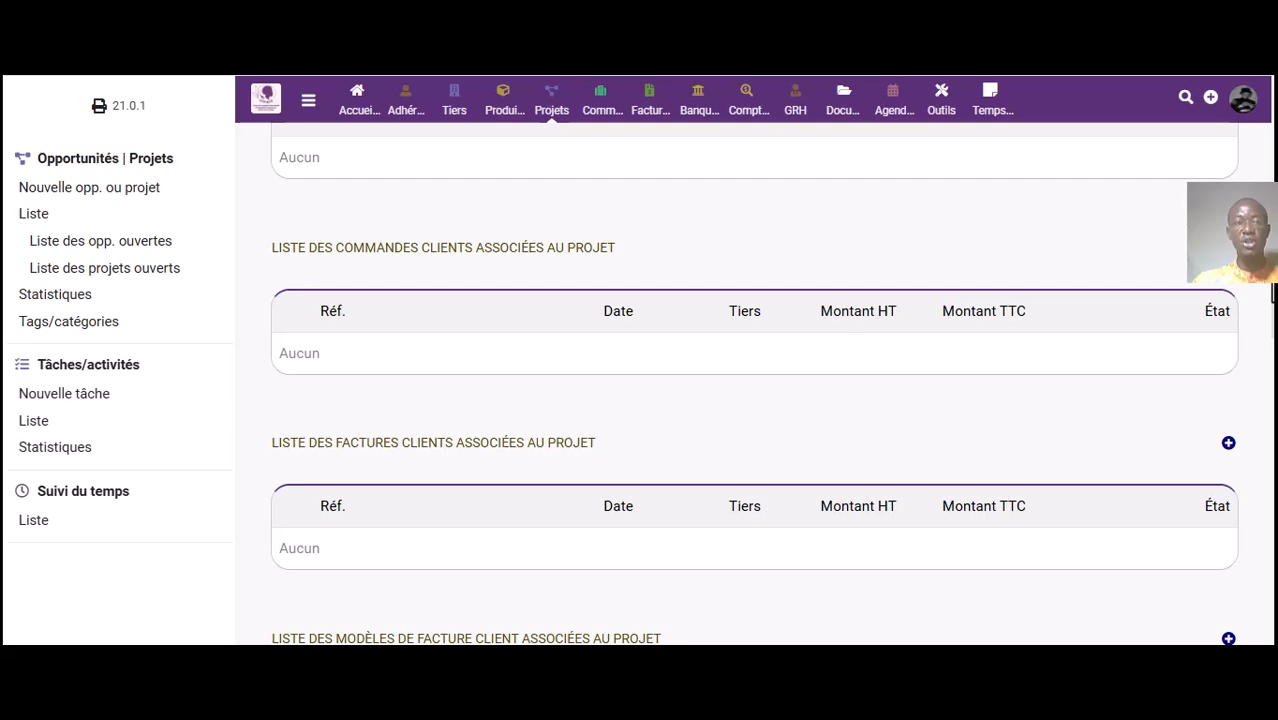
{"action": "scroll", "coordinate": [754, 382], "scroll_direction": "up", "scroll_amount": 1}
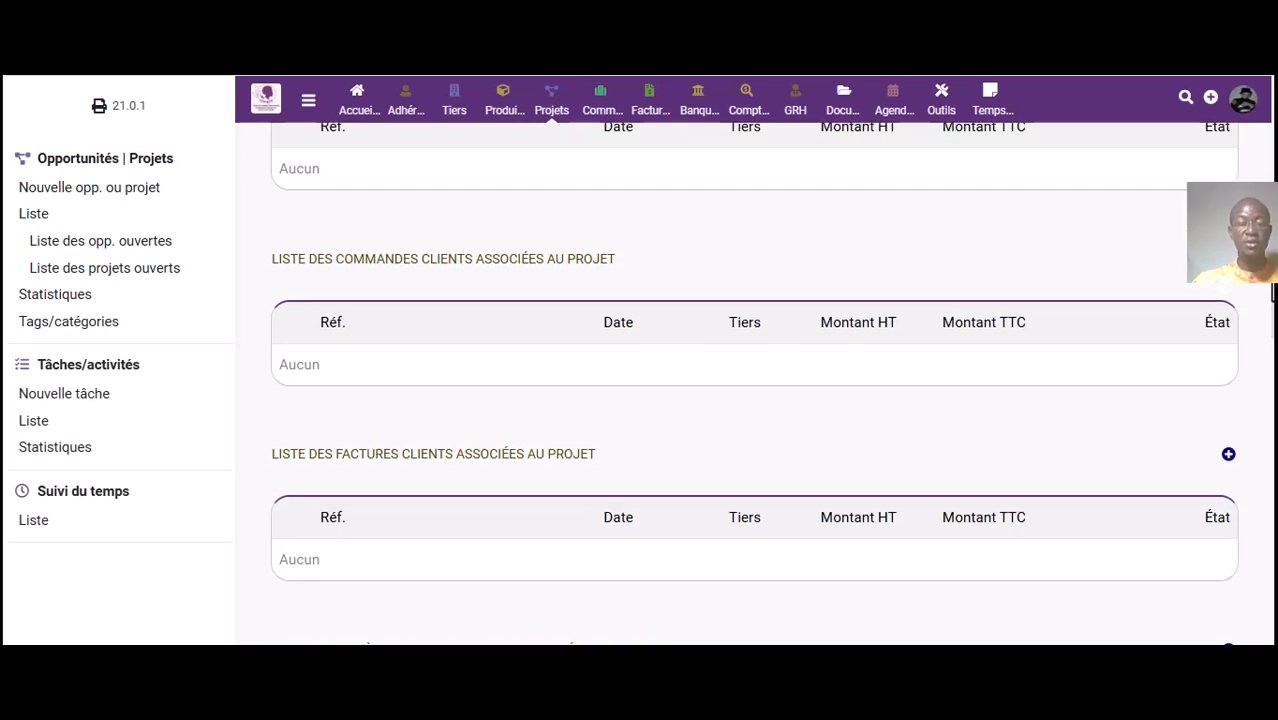
Examine the consumed time, salary payment and supplier lists in the overview, and compare them with the profit summary.
{"action": "left_click_drag", "start_coordinate": [1272, 277], "coordinate": [1271, 533]}
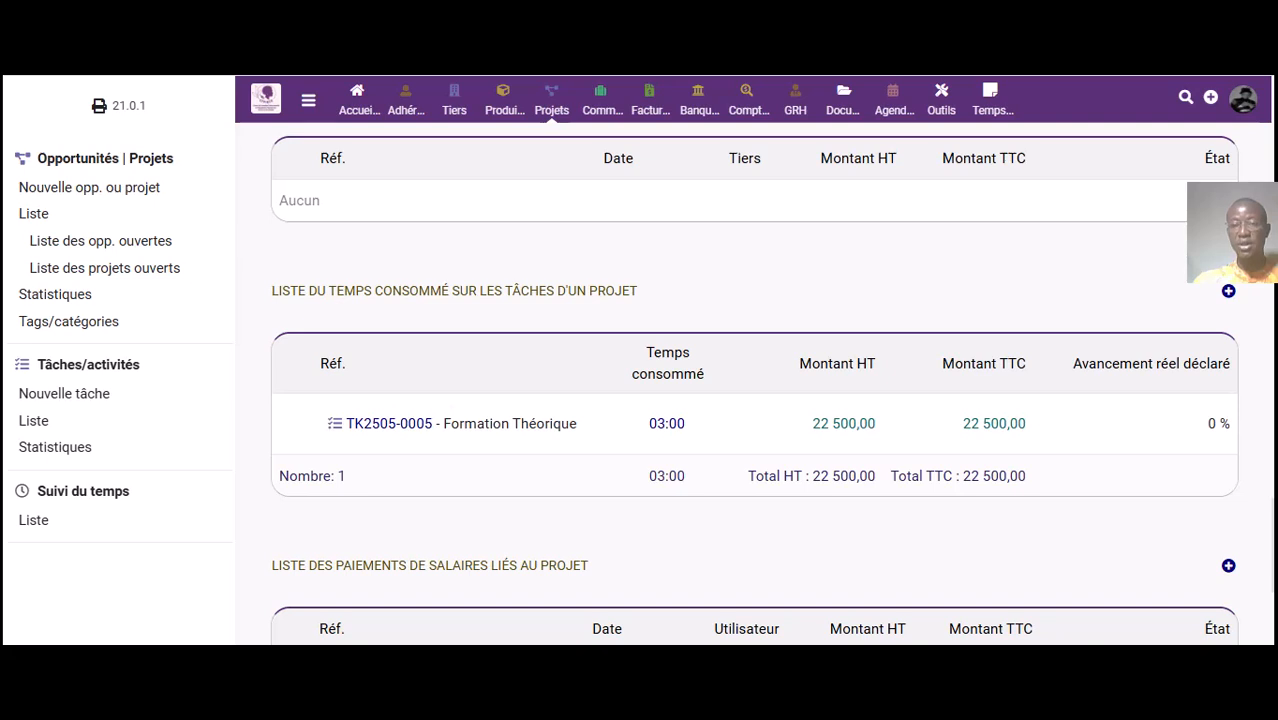
{"action": "scroll", "coordinate": [754, 383], "scroll_direction": "down", "scroll_amount": 3}
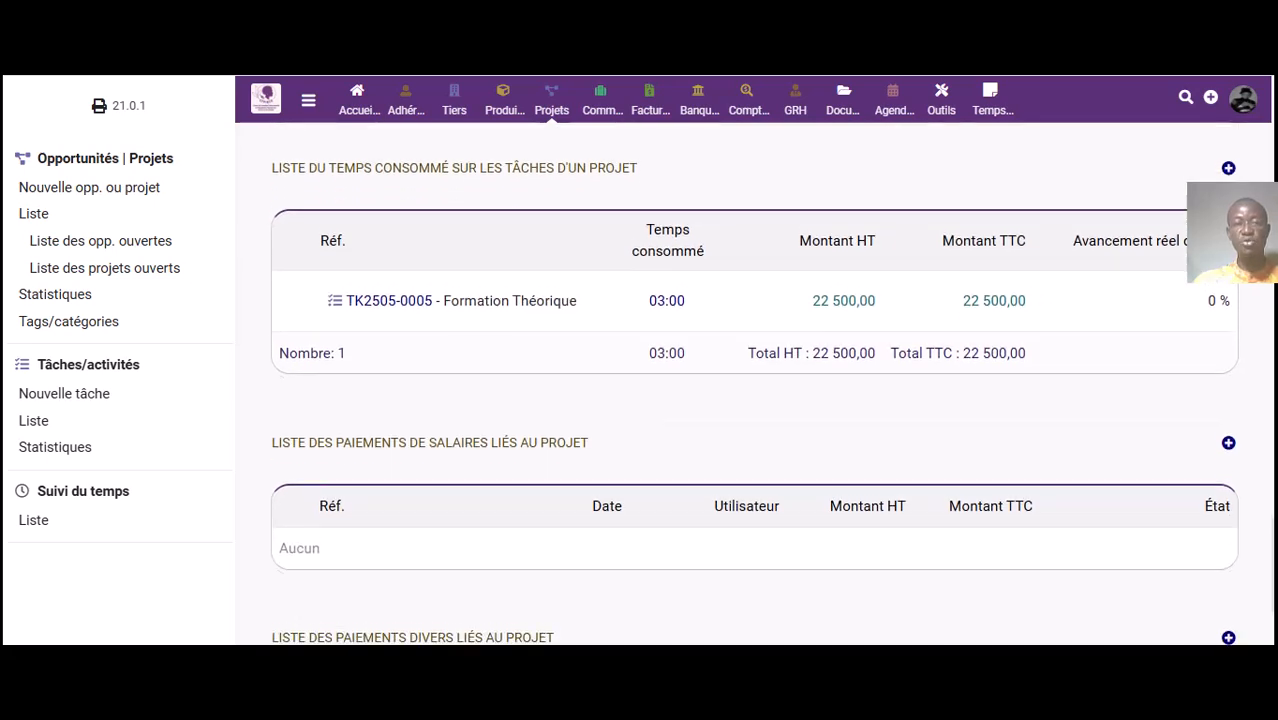
{"action": "scroll", "coordinate": [754, 383], "scroll_direction": "up", "scroll_amount": 2}
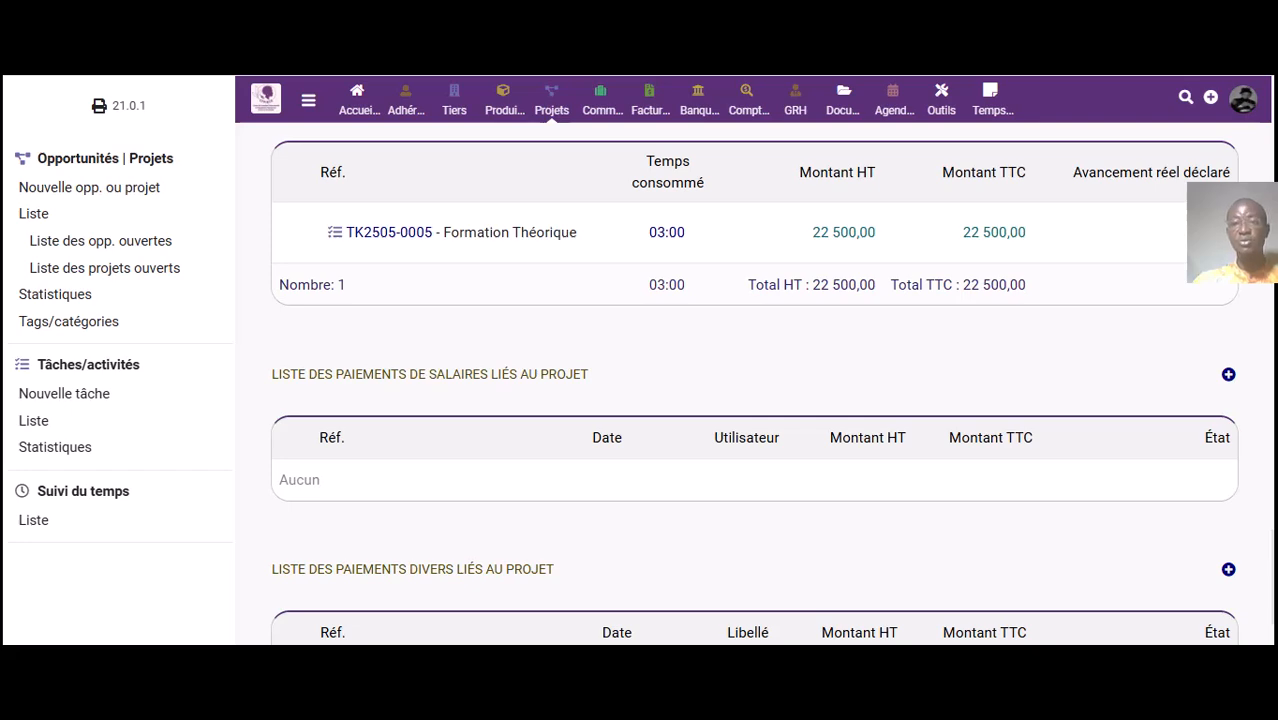
{"action": "scroll", "coordinate": [754, 393], "scroll_direction": "up", "scroll_amount": 15}
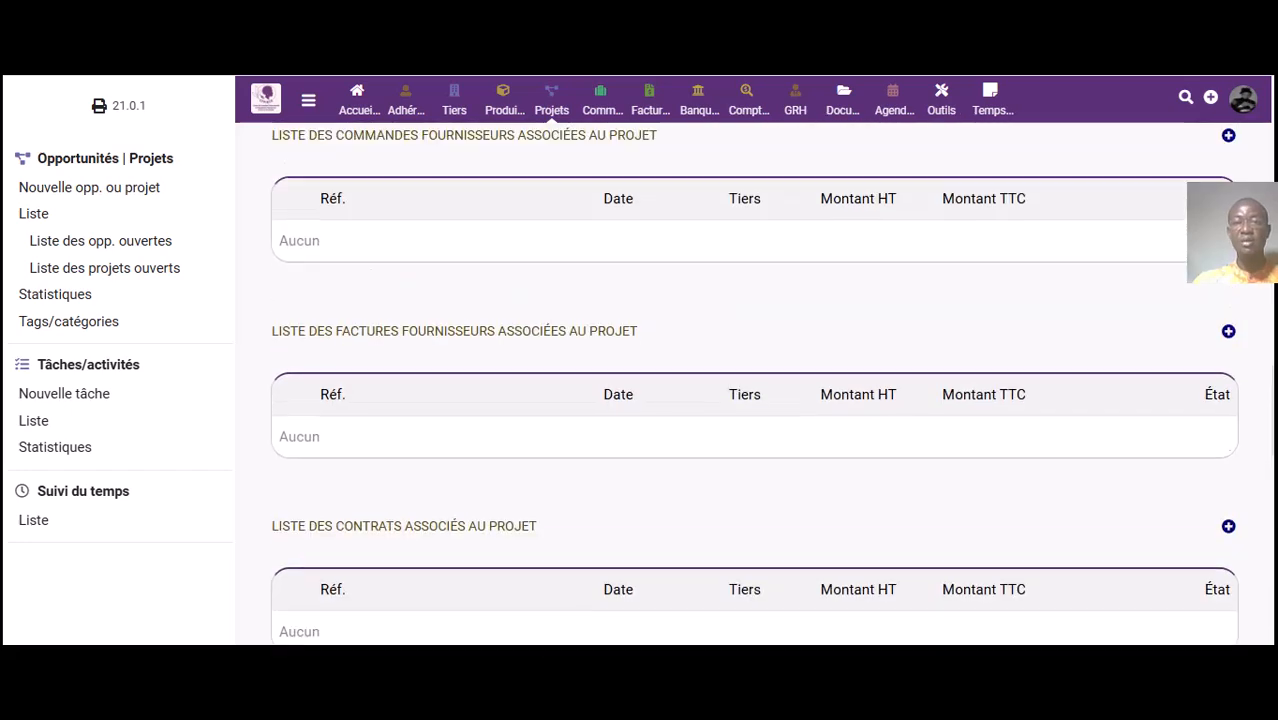
{"action": "scroll", "coordinate": [754, 383], "scroll_direction": "up", "scroll_amount": 10}
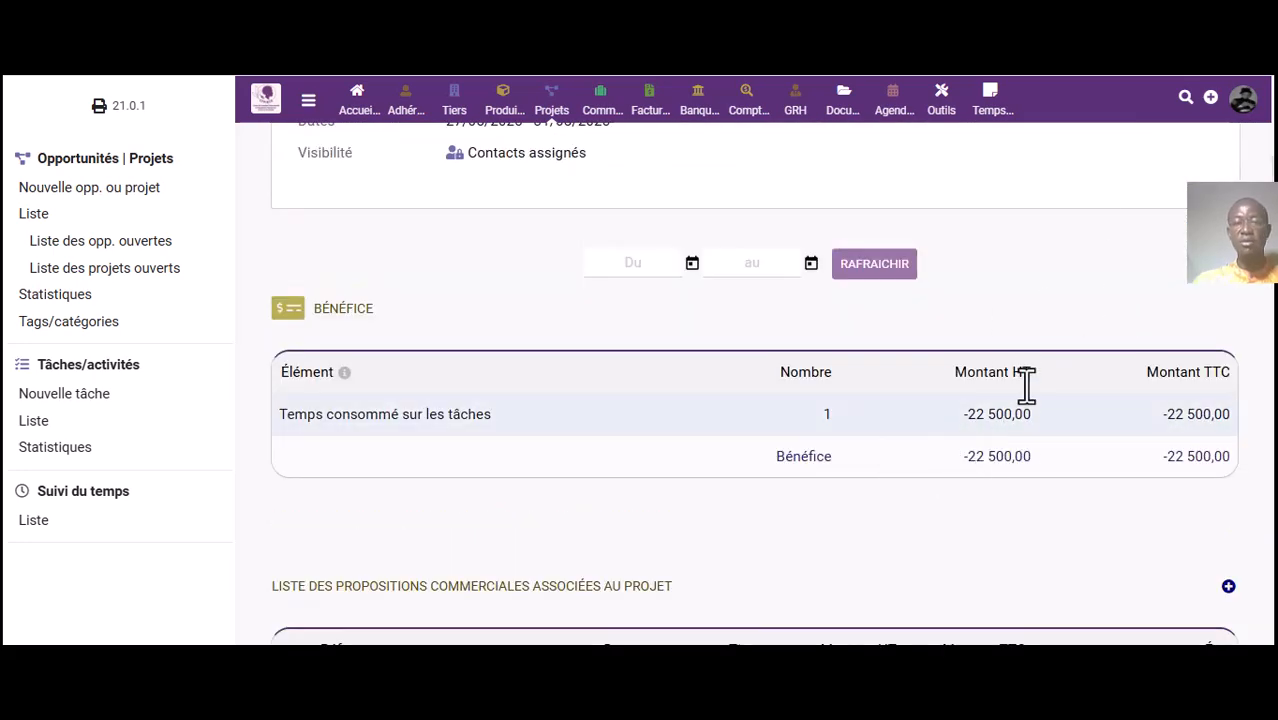
{"action": "scroll", "coordinate": [1264, 440], "scroll_direction": "down", "scroll_amount": 10}
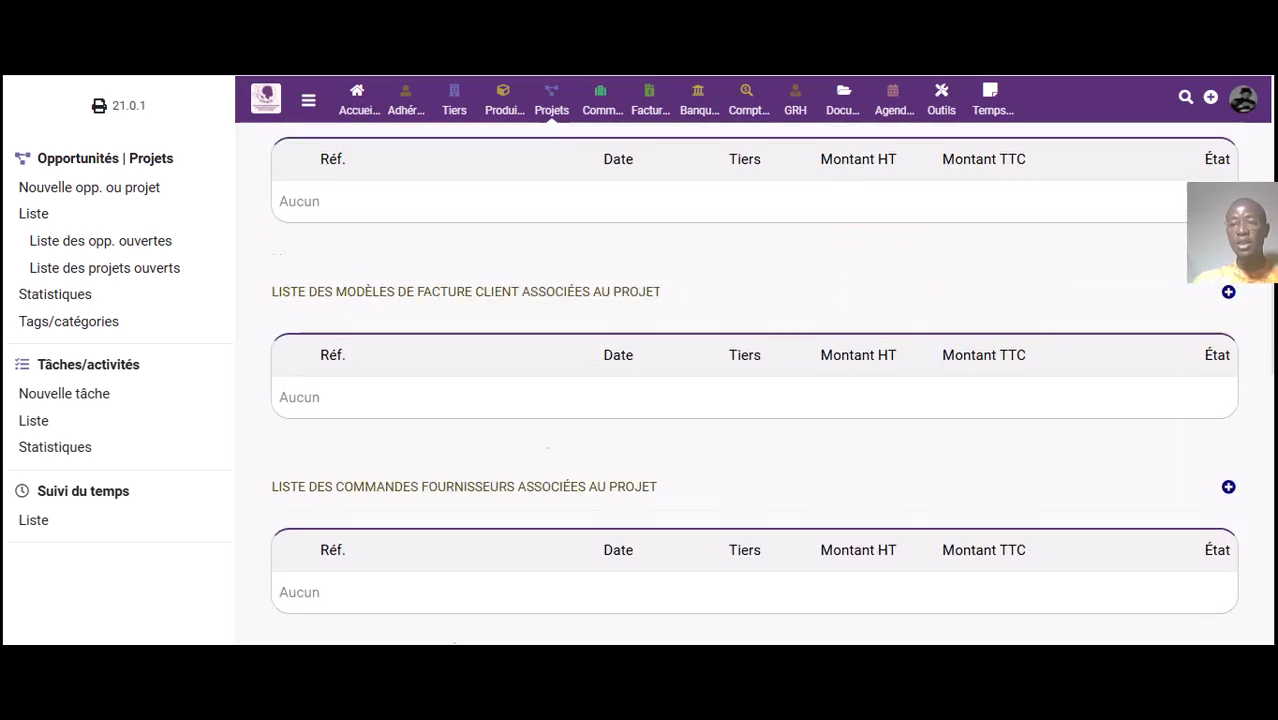
{"action": "scroll", "coordinate": [754, 383], "scroll_direction": "up", "scroll_amount": 10}
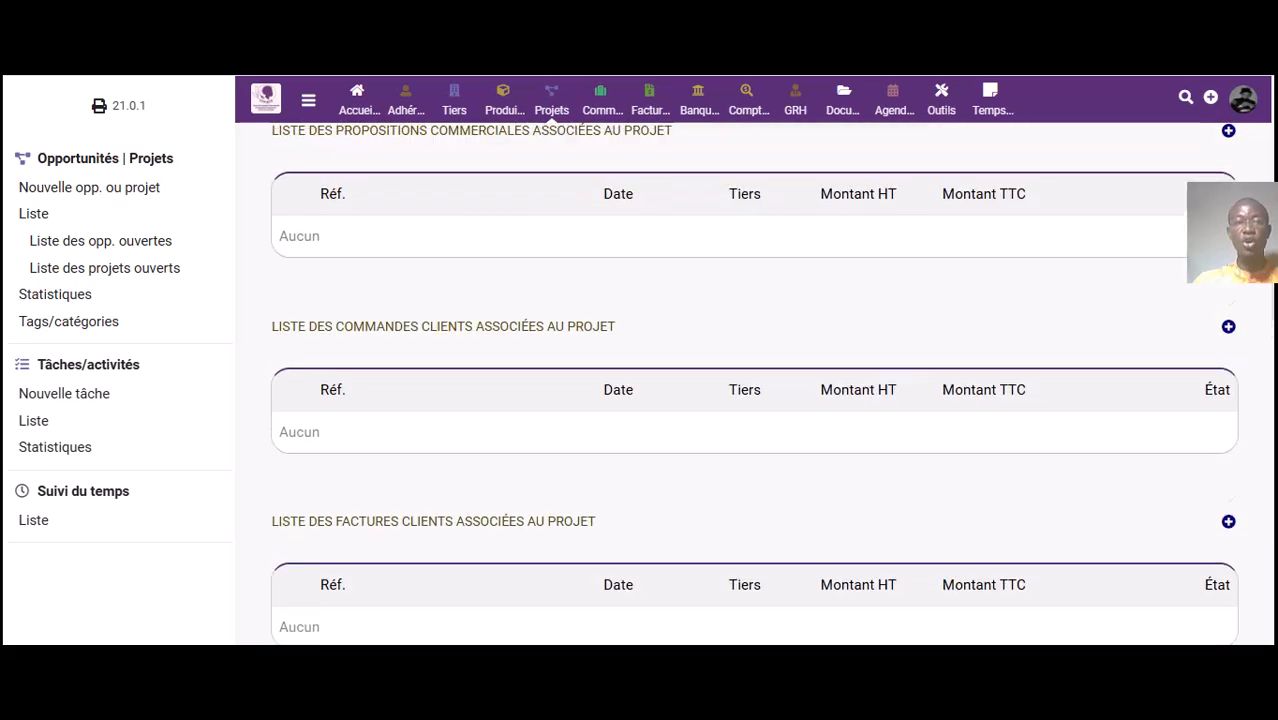
{"action": "scroll", "coordinate": [754, 383], "scroll_direction": "up", "scroll_amount": 5}
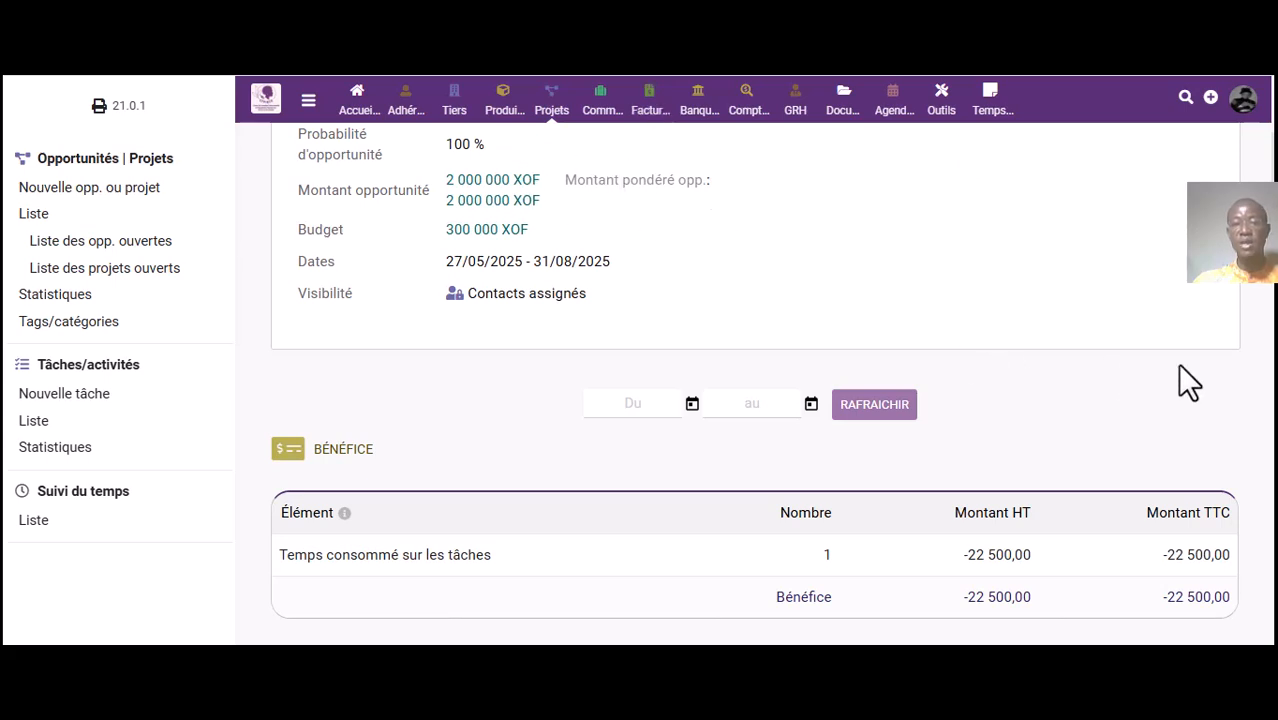
{"action": "scroll", "coordinate": [754, 383], "scroll_direction": "up", "scroll_amount": 1}
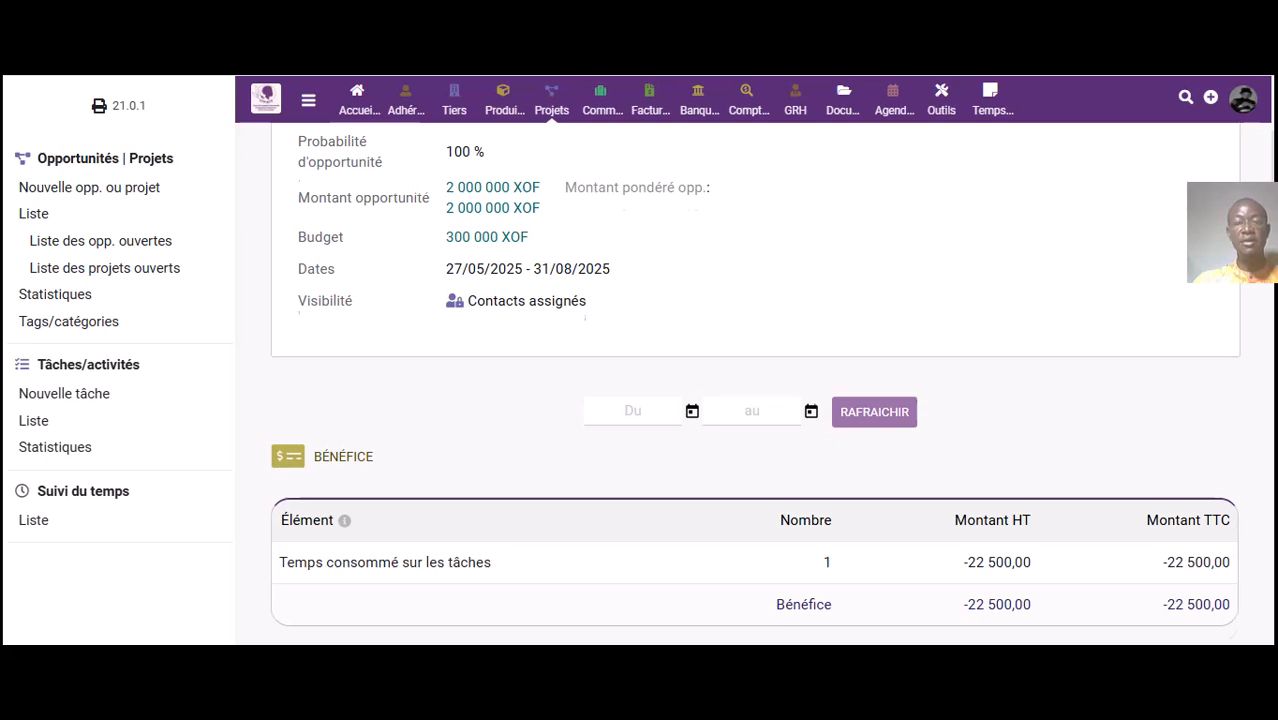
{"action": "scroll", "coordinate": [754, 383], "scroll_direction": "up", "scroll_amount": 3}
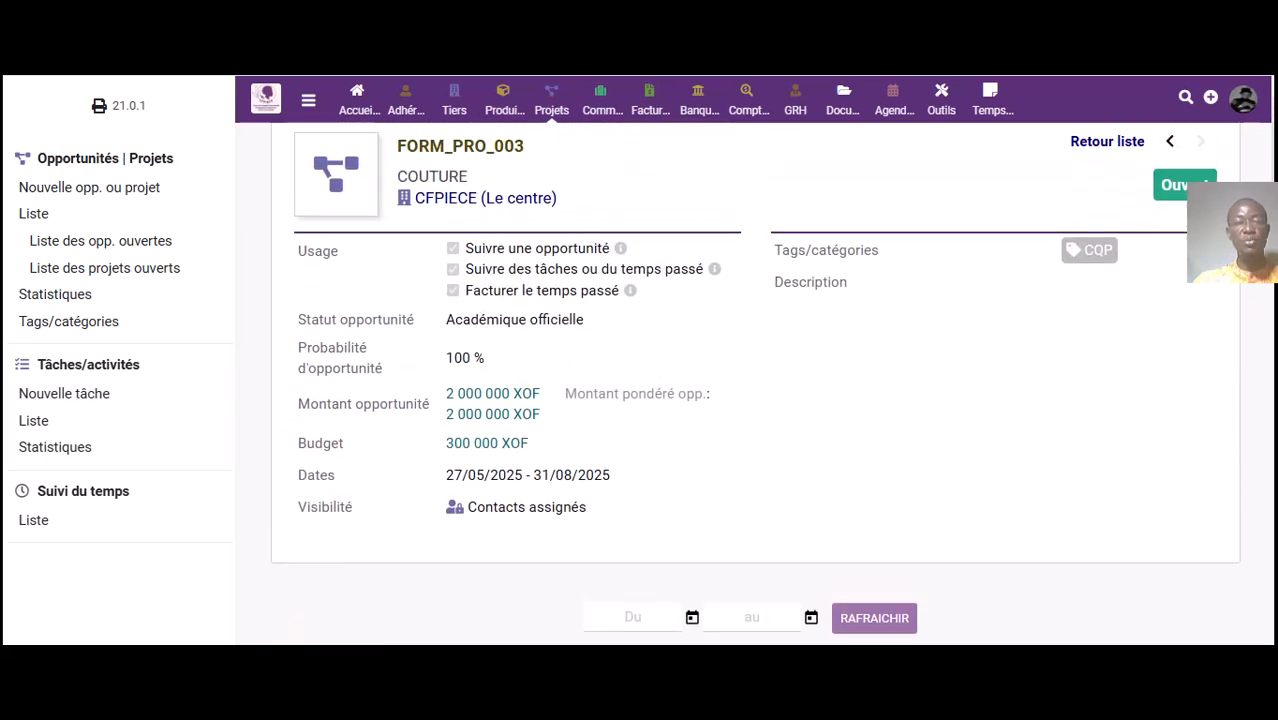
{"action": "scroll", "coordinate": [754, 383], "scroll_direction": "up", "scroll_amount": 2}
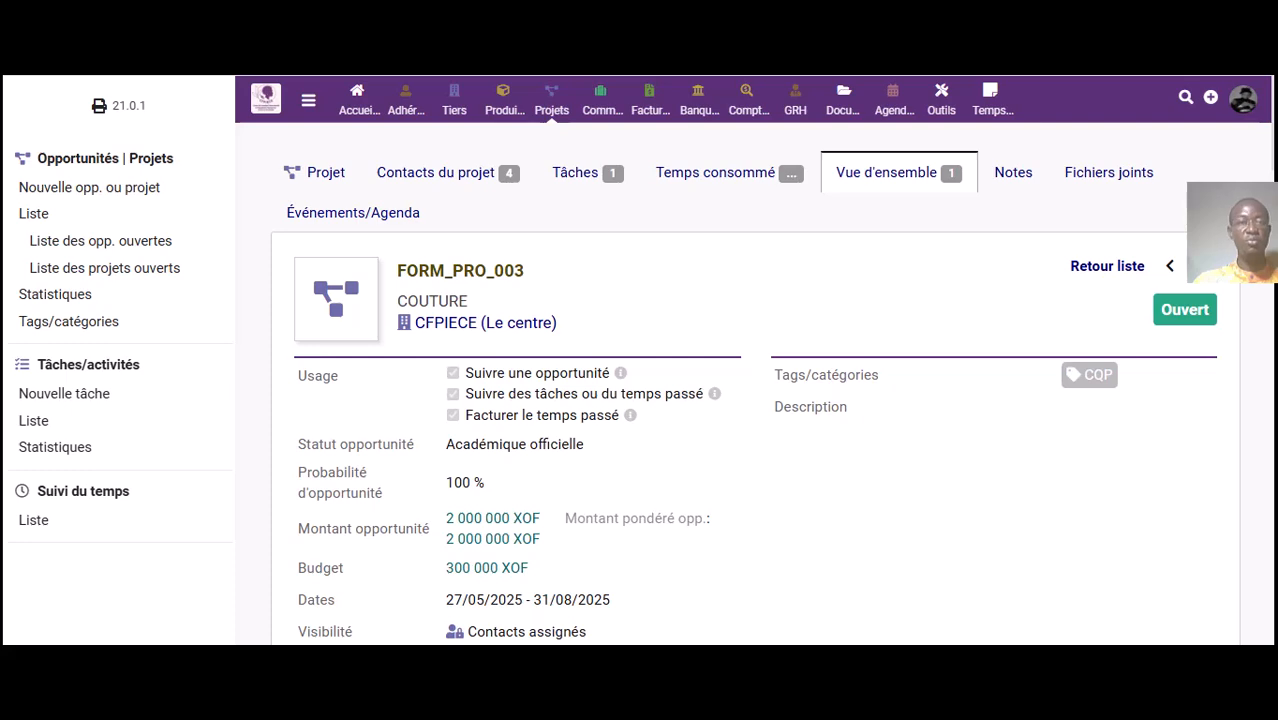
Generate the project document for FORM_PRO_003 from its main project record using the baleine template.
{"action": "left_click", "coordinate": [325, 173]}
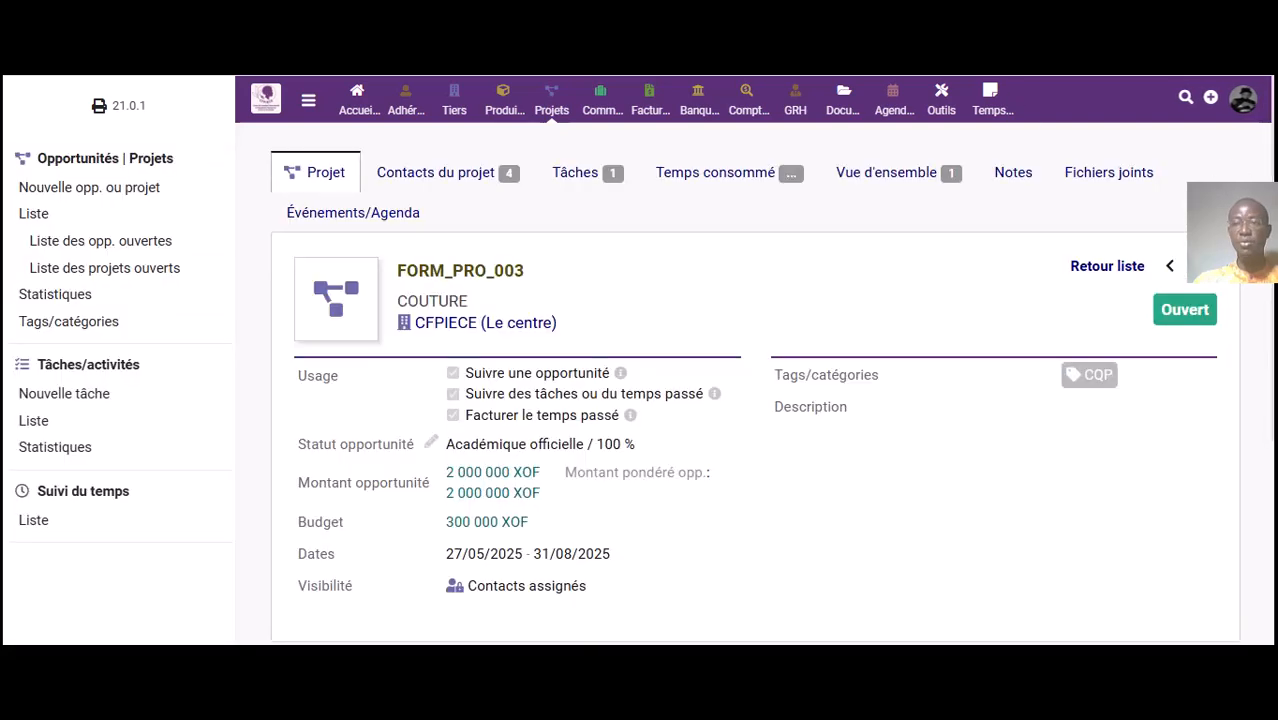
{"action": "scroll", "coordinate": [755, 384], "scroll_direction": "down", "scroll_amount": 3}
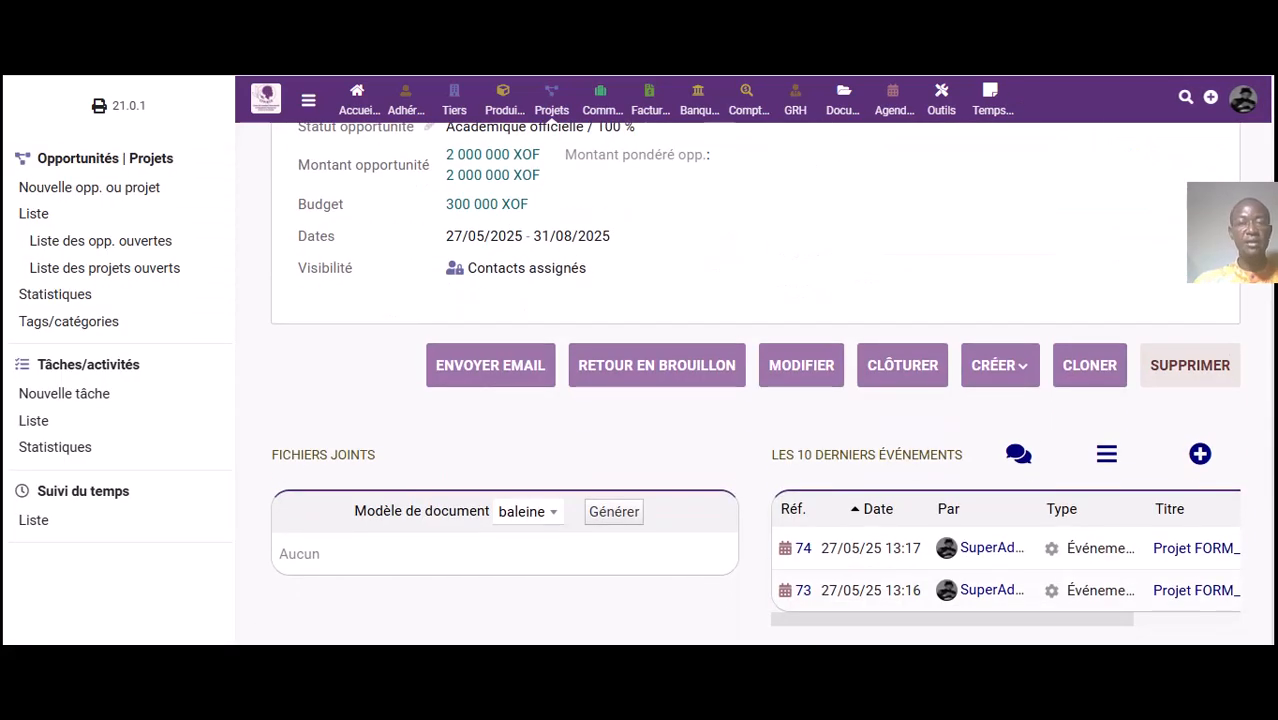
{"action": "left_click", "coordinate": [614, 512]}
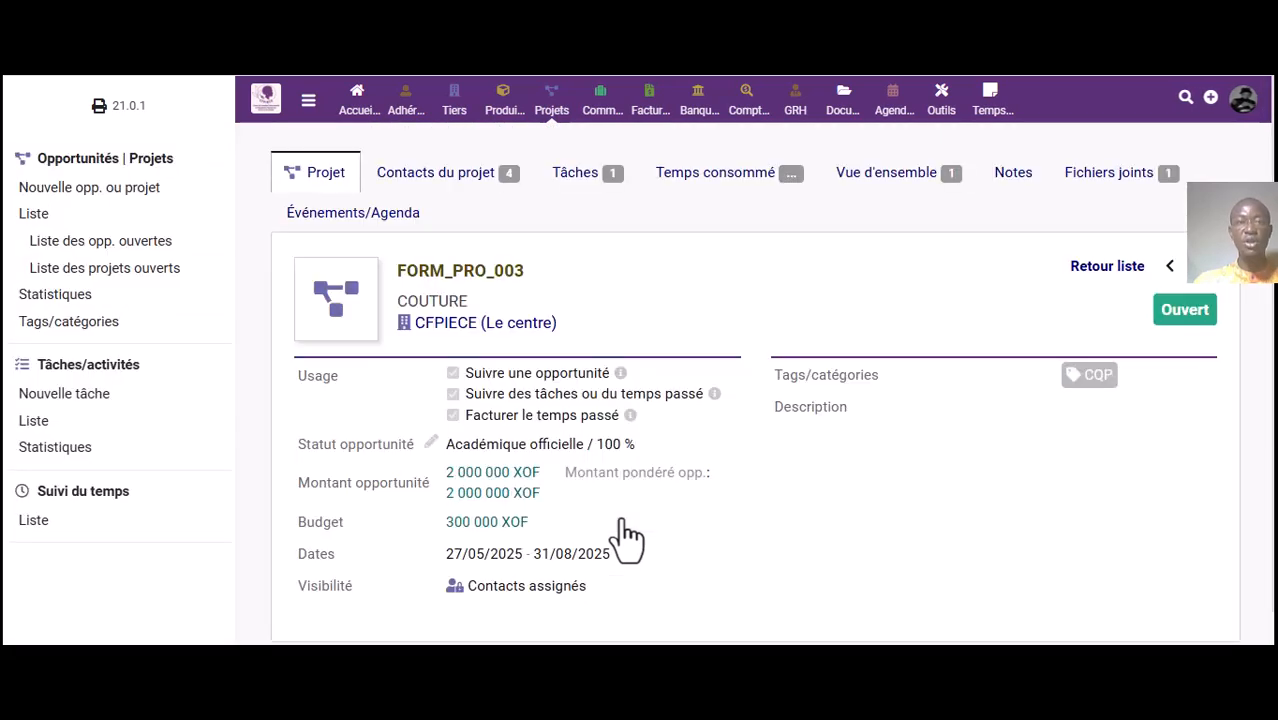
Preview the generated FORM_PRO_003.pdf, examine its project details and task table, and close the preview.
{"action": "scroll", "coordinate": [755, 380], "scroll_direction": "up", "scroll_amount": 3}
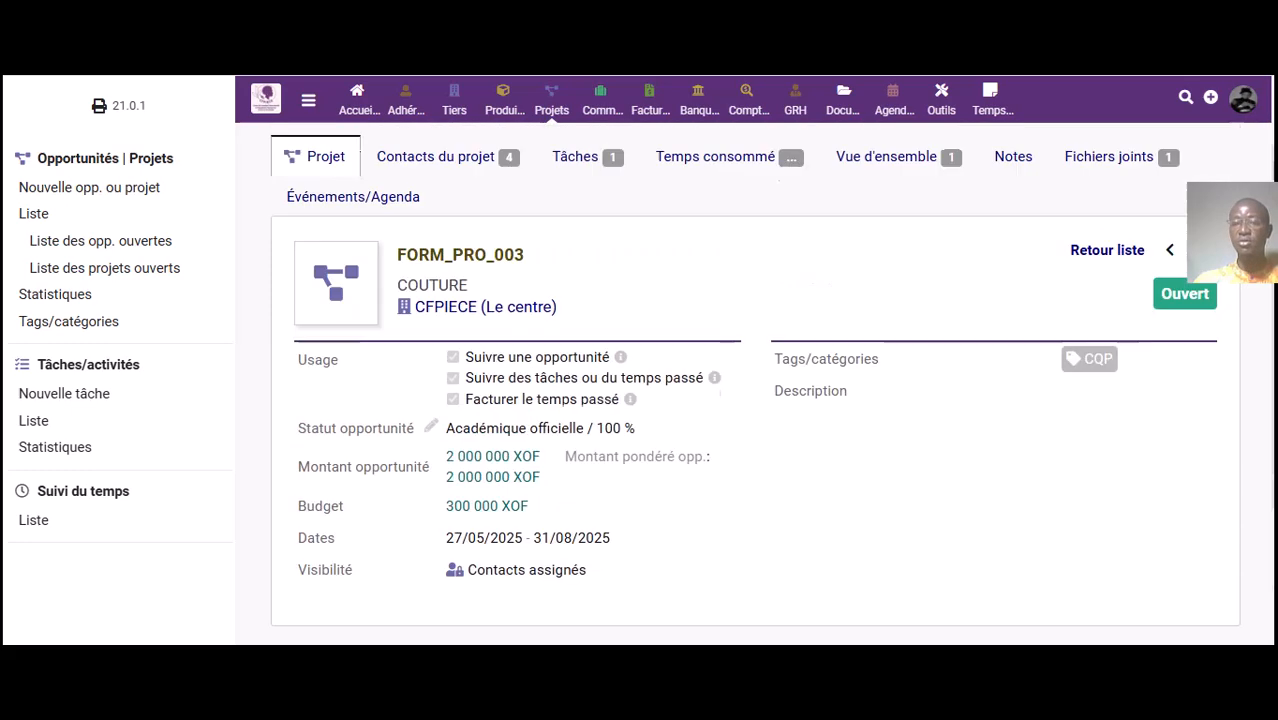
{"action": "scroll", "coordinate": [722, 463], "scroll_direction": "down", "scroll_amount": 3}
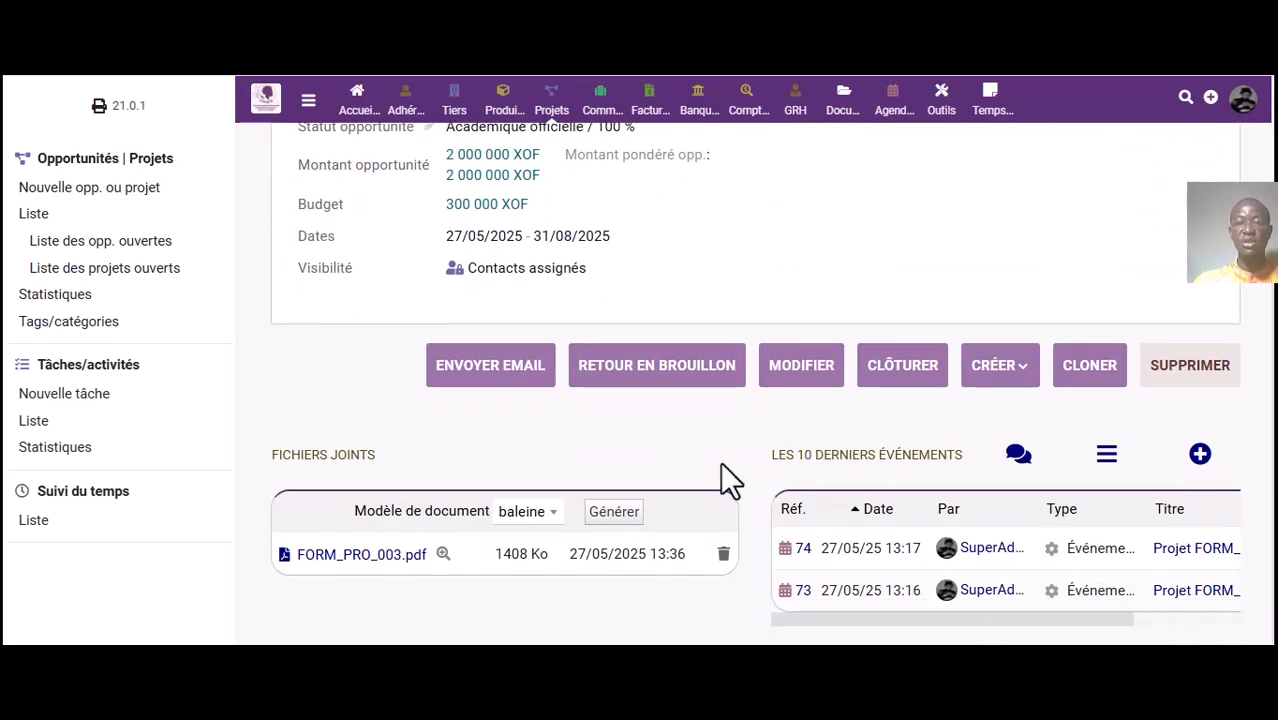
{"action": "left_click", "coordinate": [443, 554]}
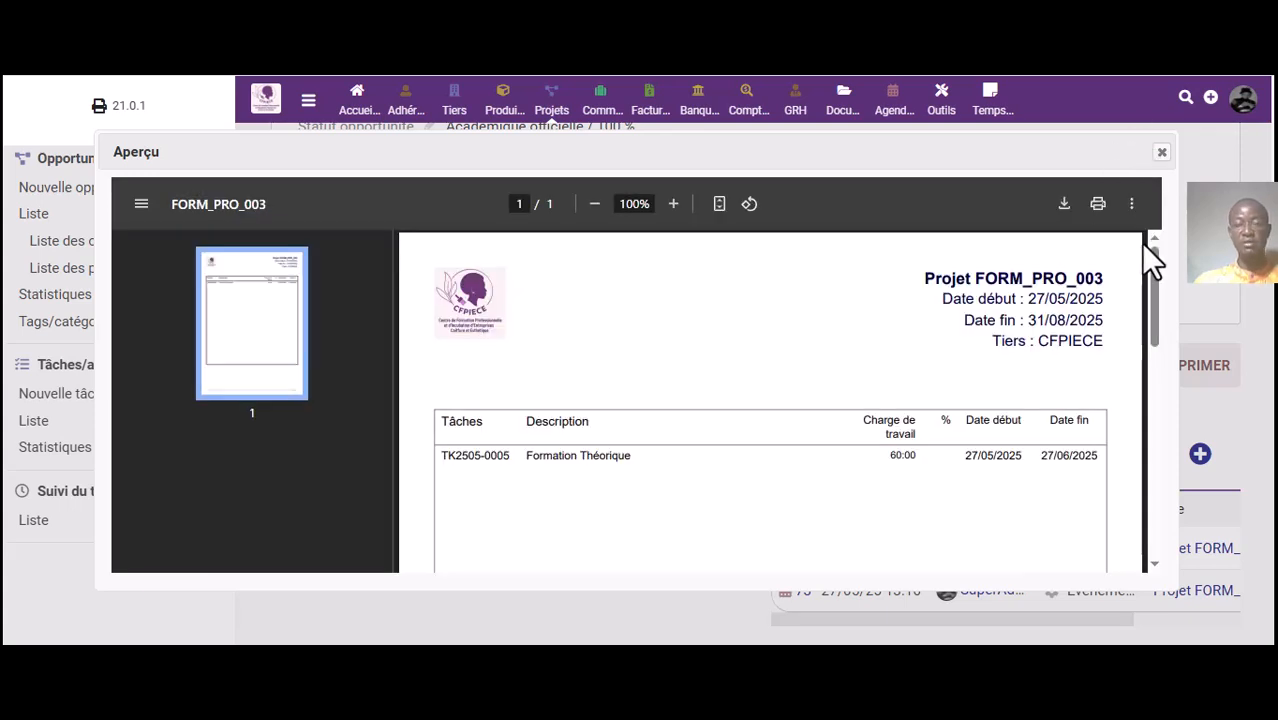
{"action": "mouse_move", "coordinate": [1155, 277]}
{"action": "left_mouse_down"}
{"action": "mouse_move", "coordinate": [1161, 288]}
{"action": "mouse_move", "coordinate": [1155, 271]}
{"action": "left_mouse_up"}
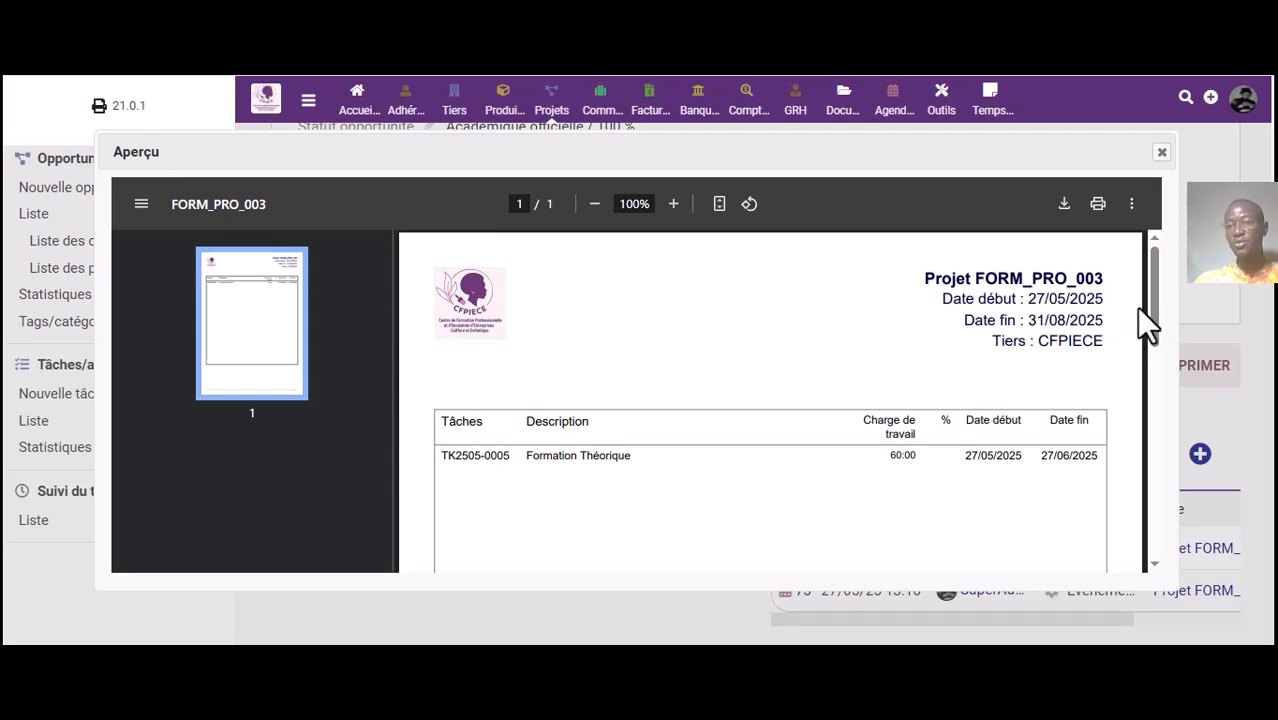
{"action": "left_click_drag", "start_coordinate": [1154, 299], "coordinate": [1153, 318]}
{"action": "left_click_drag", "start_coordinate": [990, 289], "coordinate": [1157, 305]}
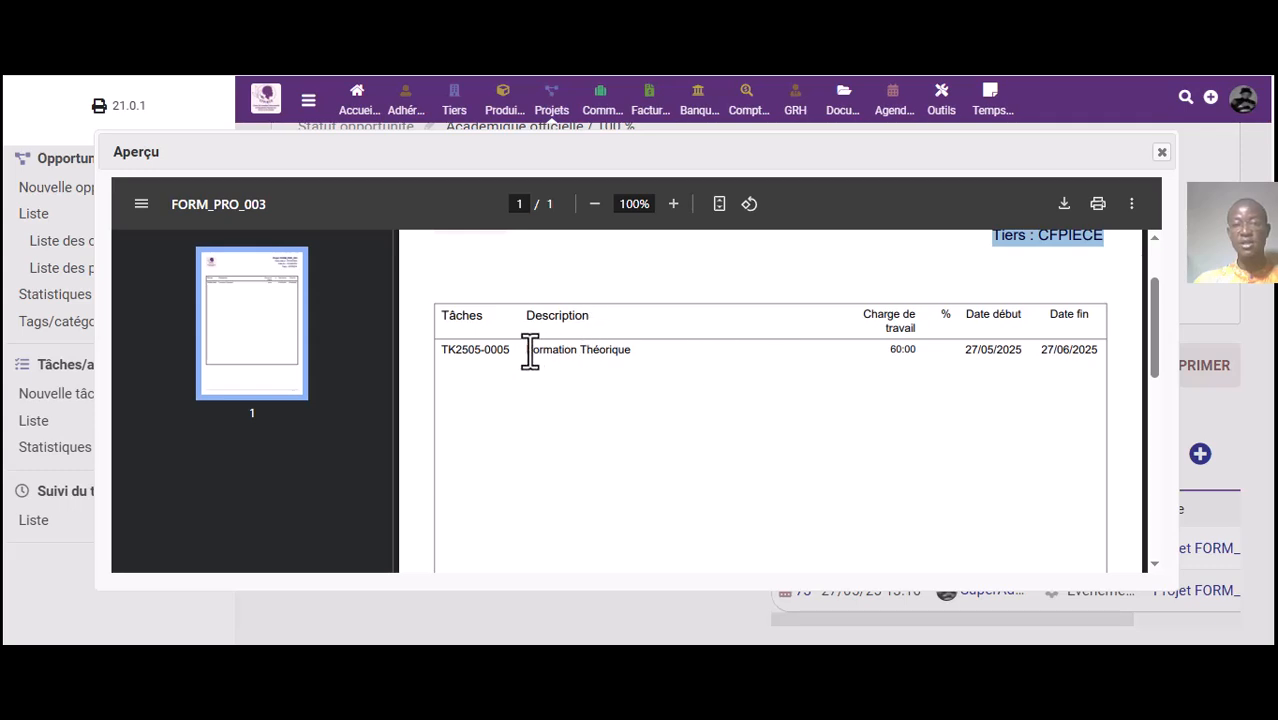
{"action": "left_click_drag", "start_coordinate": [527, 349], "coordinate": [630, 353]}
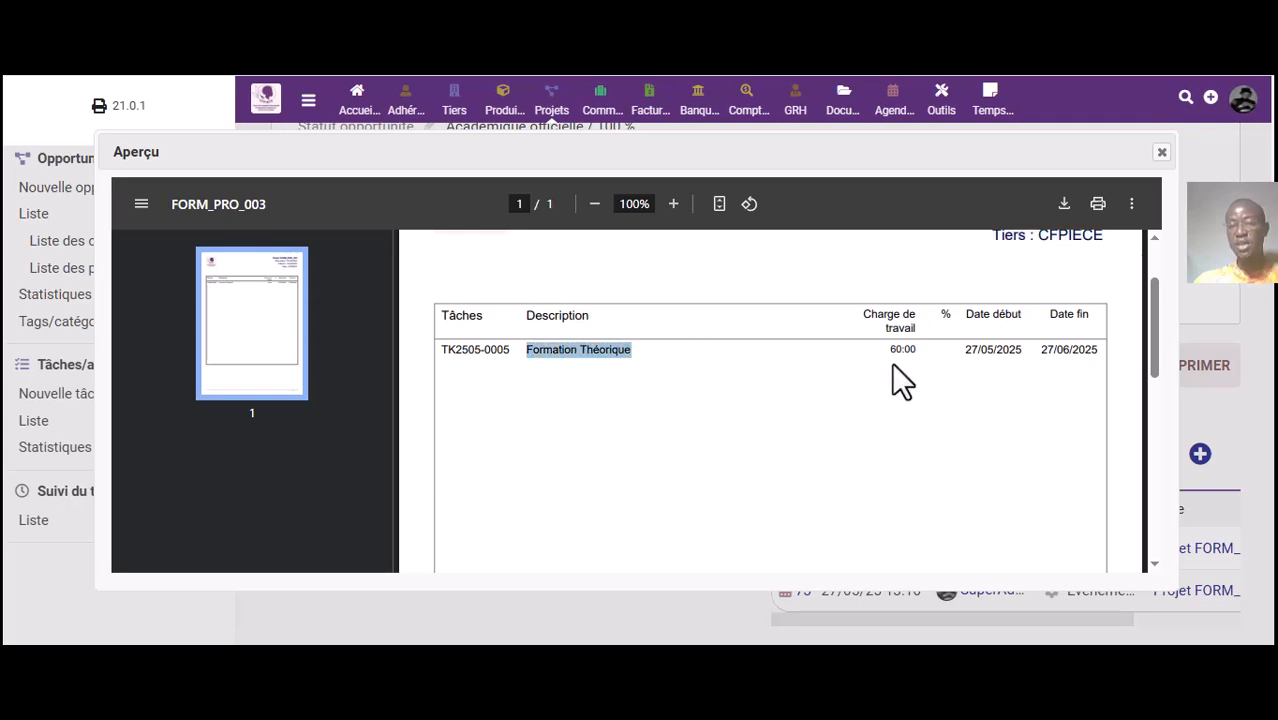
{"action": "left_click_drag", "start_coordinate": [889, 352], "coordinate": [1009, 352]}
{"action": "left_click_drag", "start_coordinate": [1152, 323], "coordinate": [1182, 241]}
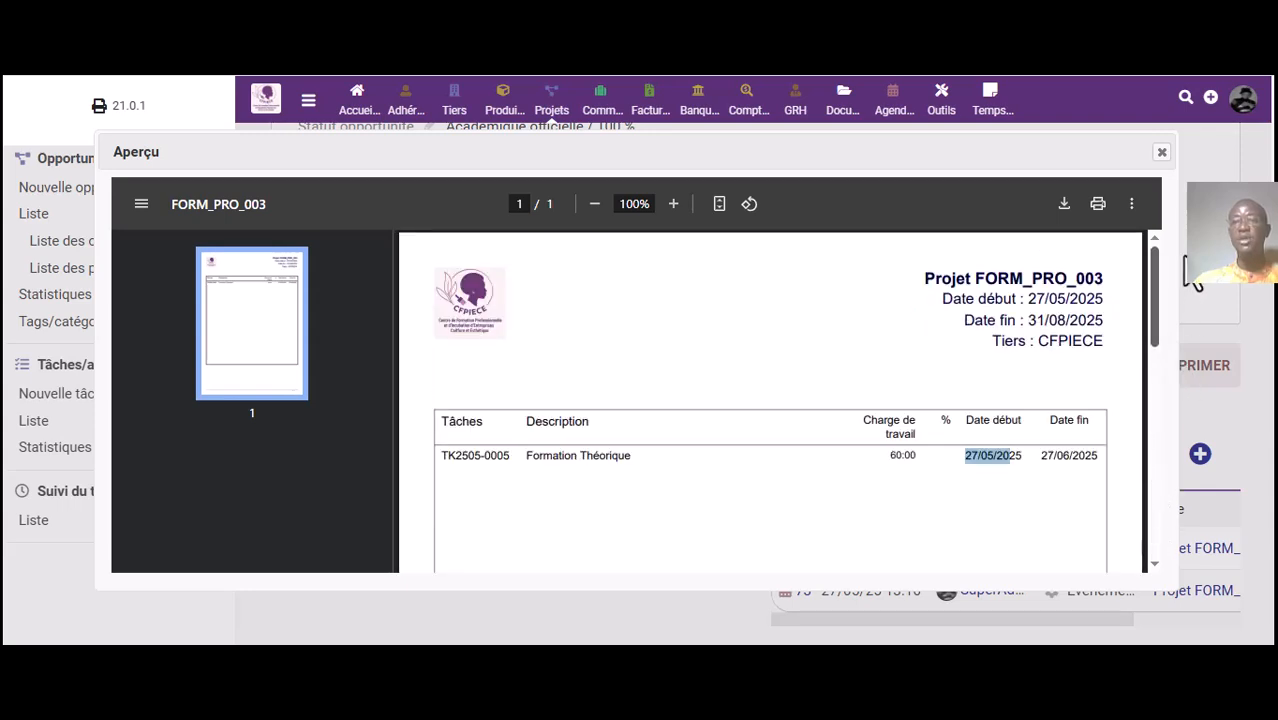
{"action": "left_click", "coordinate": [1162, 152]}
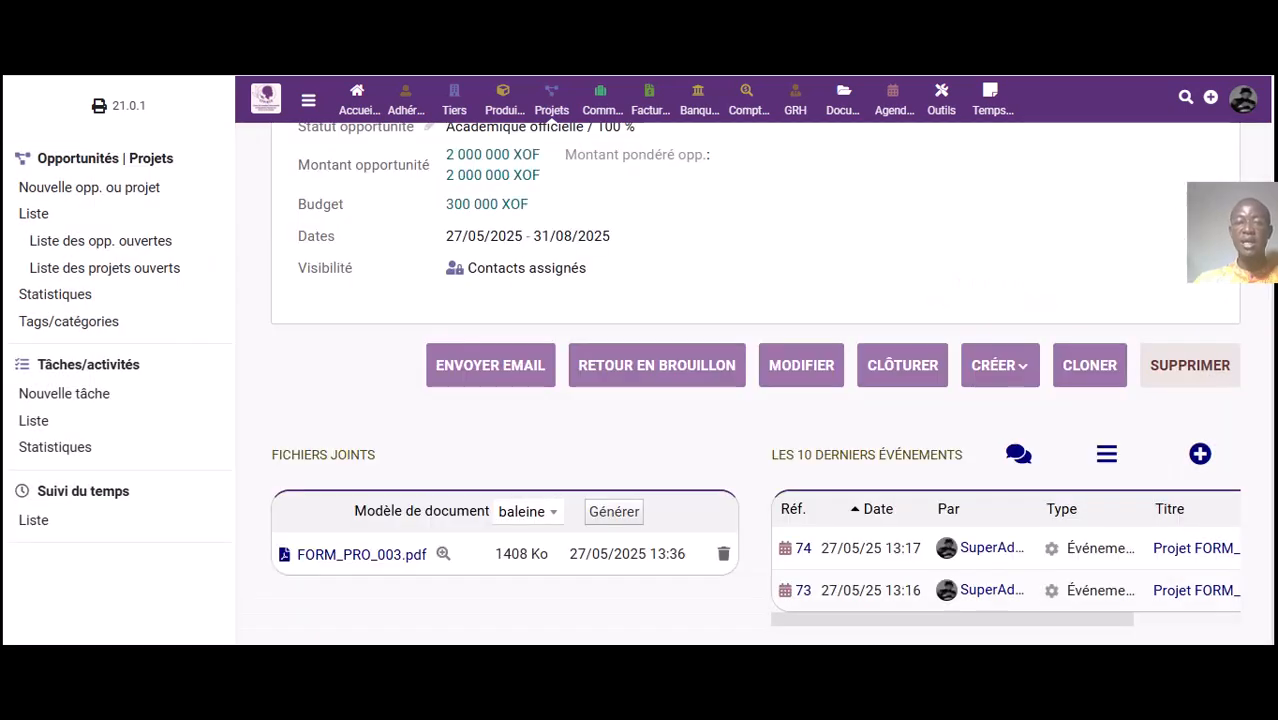
{"action": "scroll", "coordinate": [1163, 178], "scroll_direction": "up", "scroll_amount": 1}
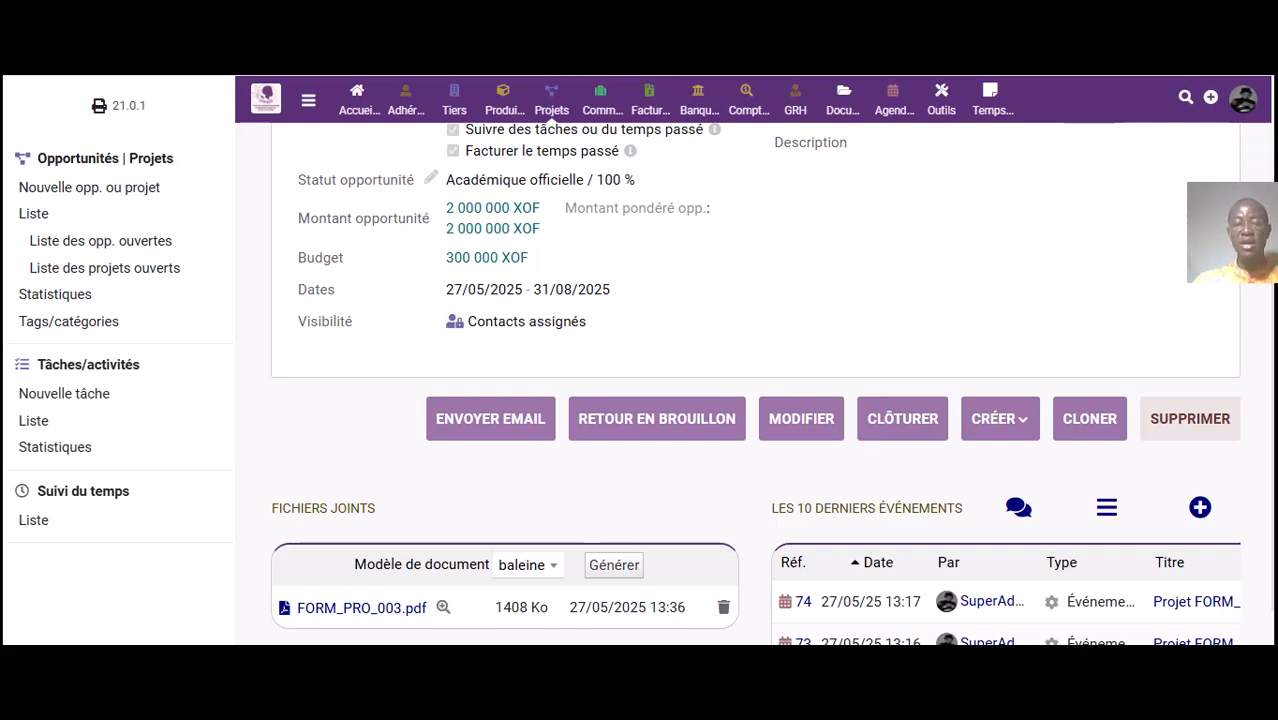
{"action": "scroll", "coordinate": [773, 383], "scroll_direction": "up", "scroll_amount": 3}
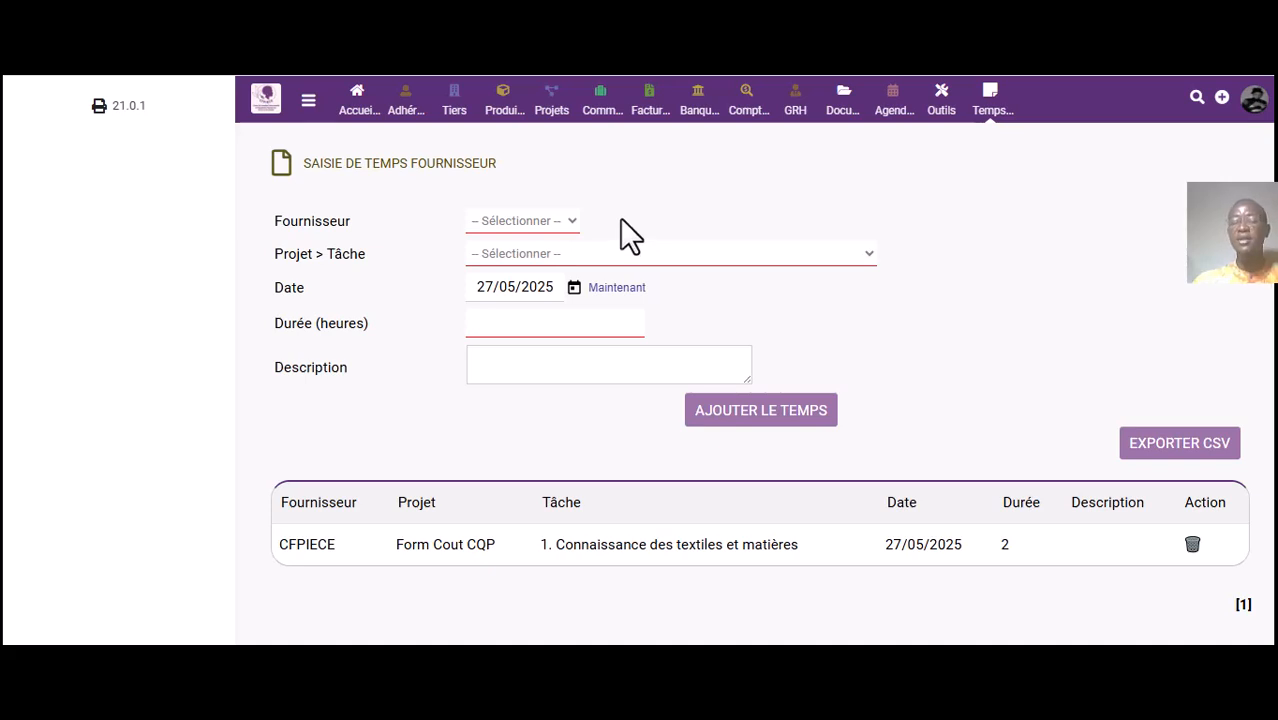
Select the first listed supplier and the Formation Théorique task of project FORM_PRO_003 for a new time entry.
{"action": "left_click", "coordinate": [568, 221]}
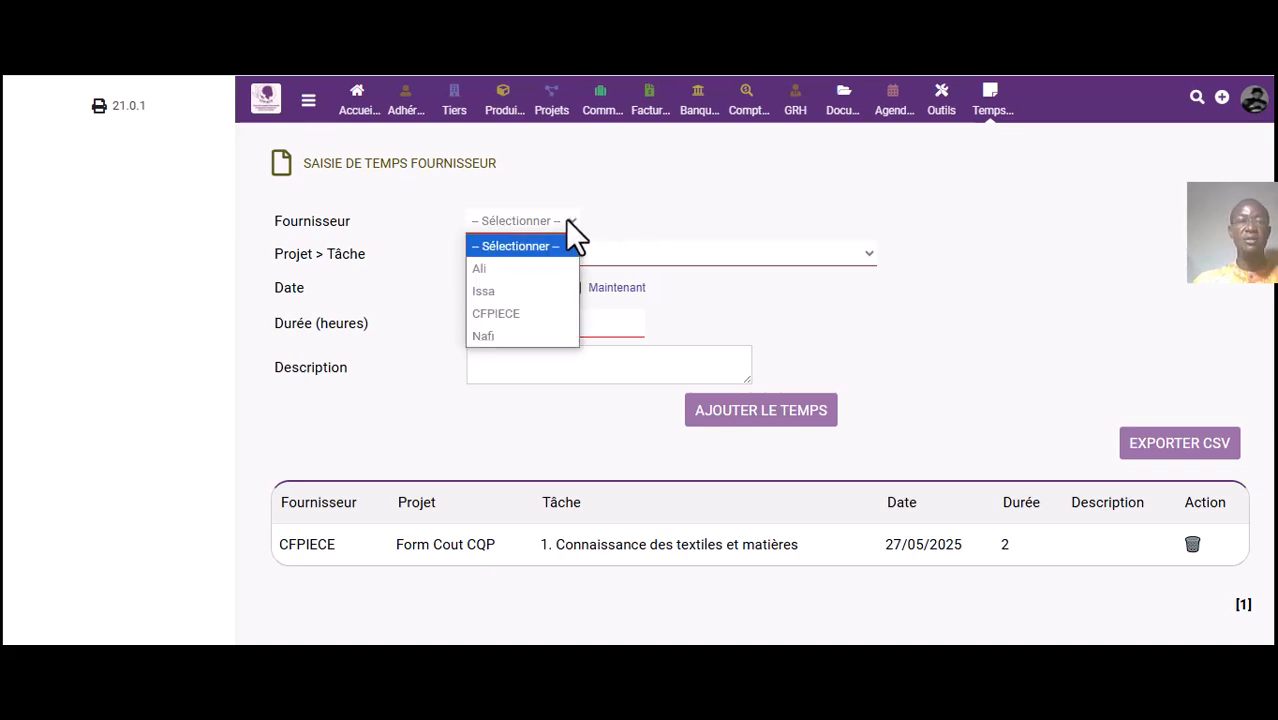
{"action": "left_click", "coordinate": [565, 218]}
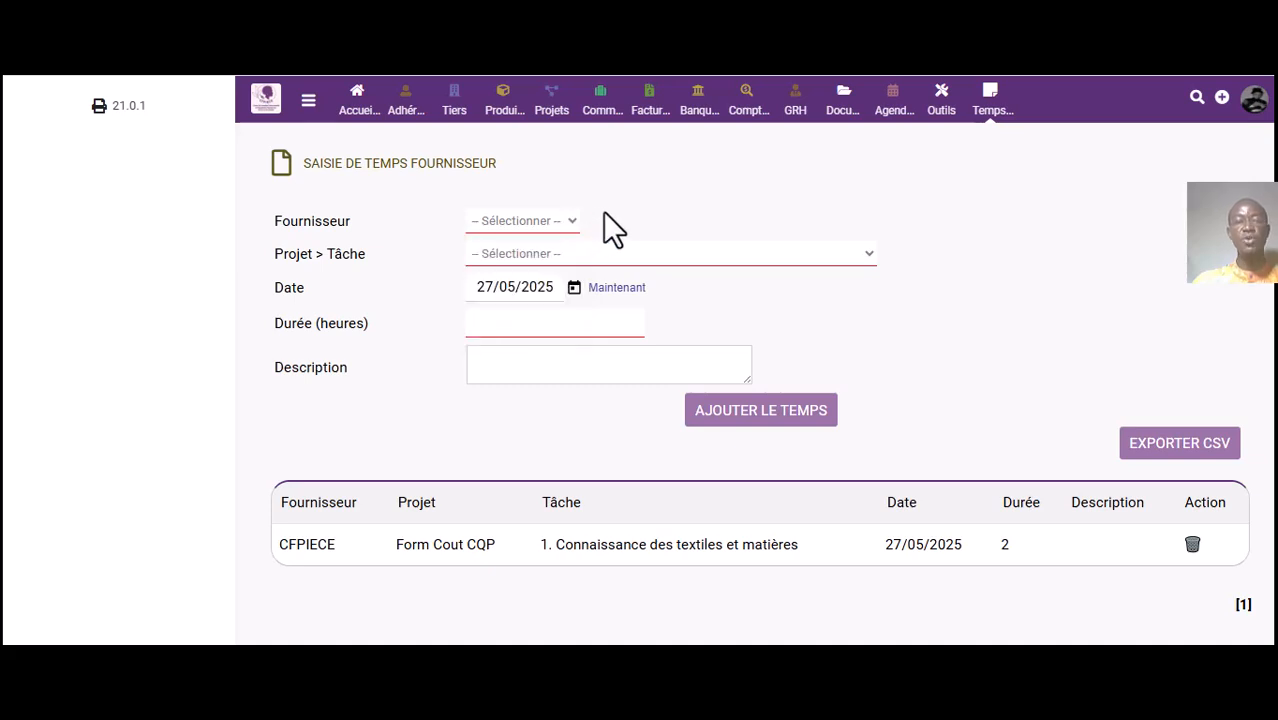
{"action": "left_click", "coordinate": [557, 215]}
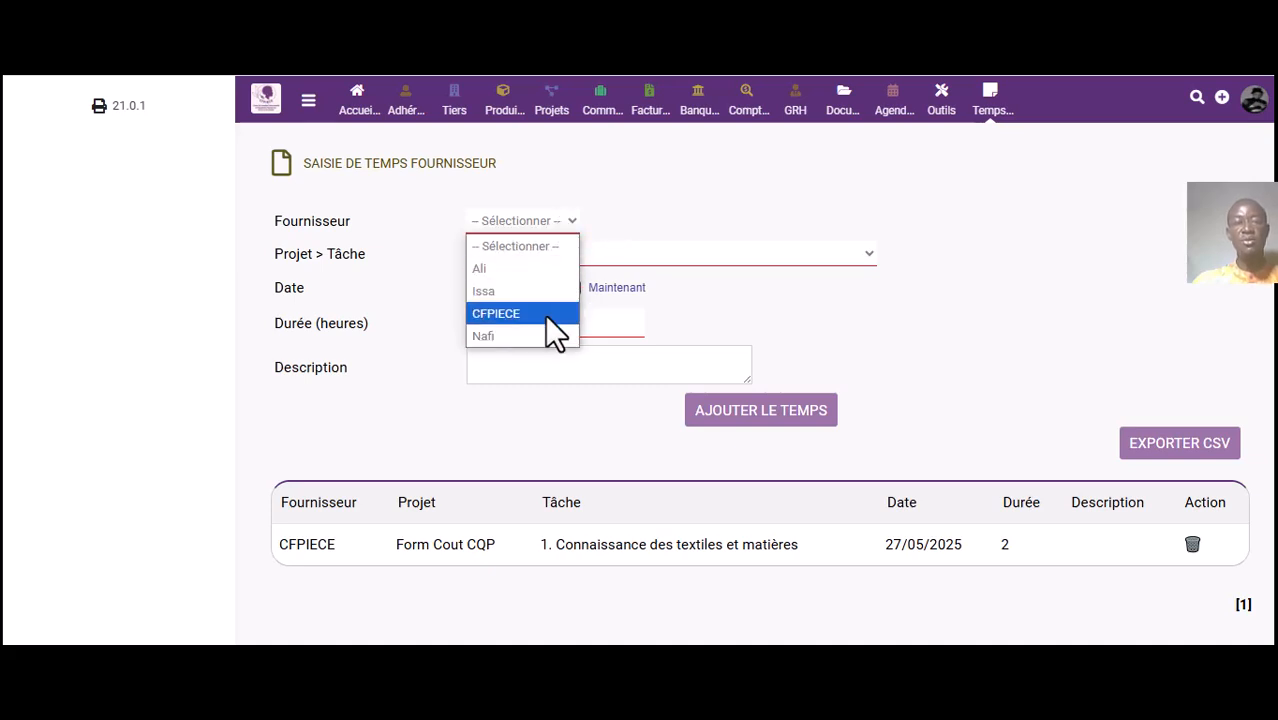
{"action": "left_click", "coordinate": [540, 266]}
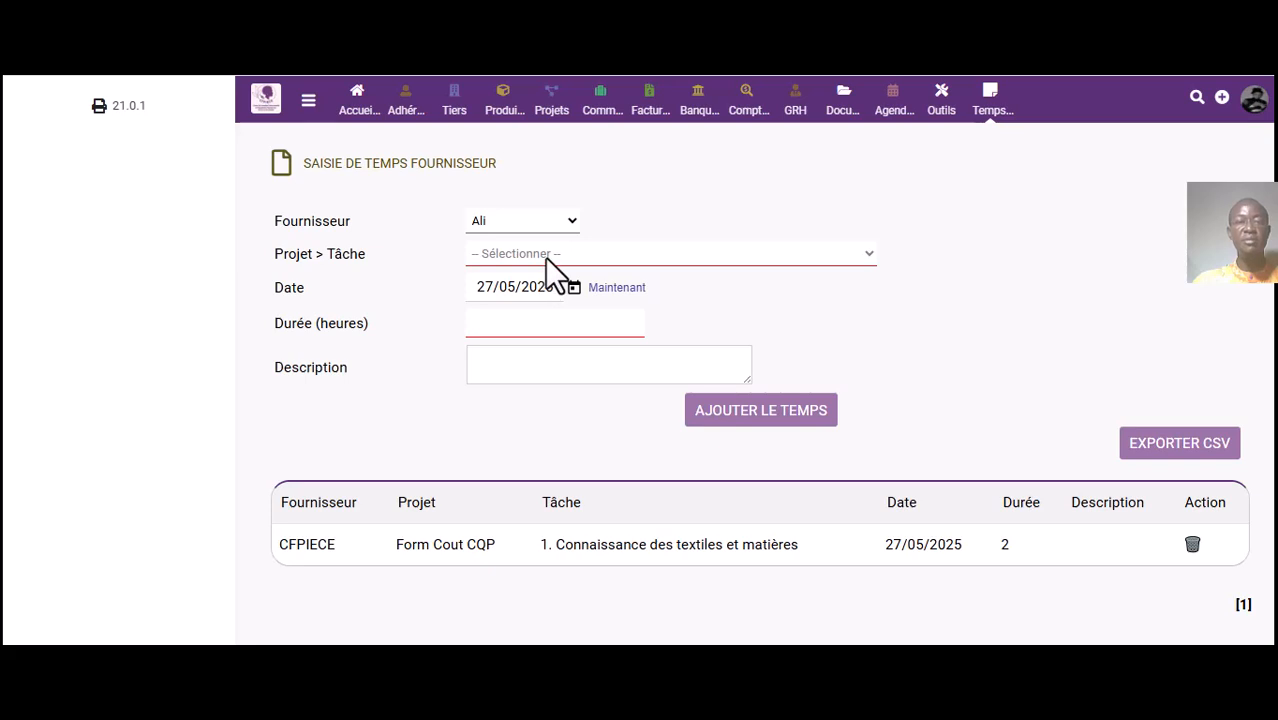
{"action": "left_click", "coordinate": [545, 257]}
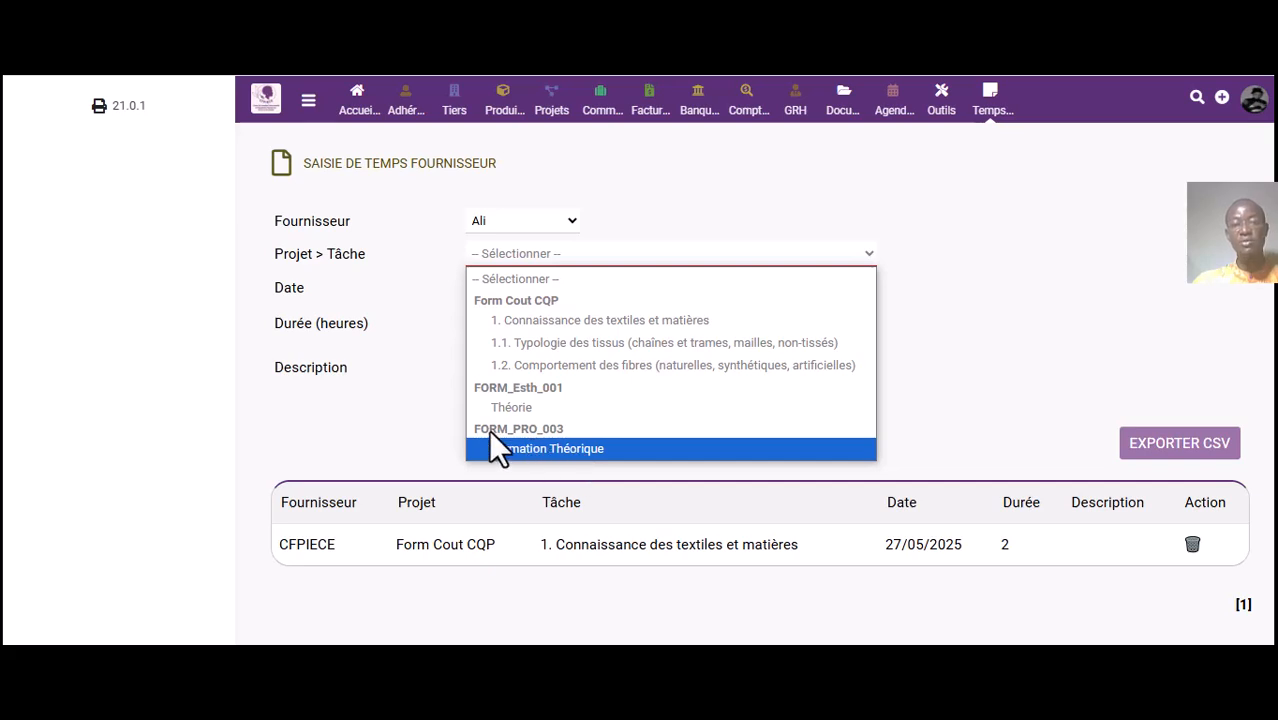
{"action": "left_click", "coordinate": [553, 450]}
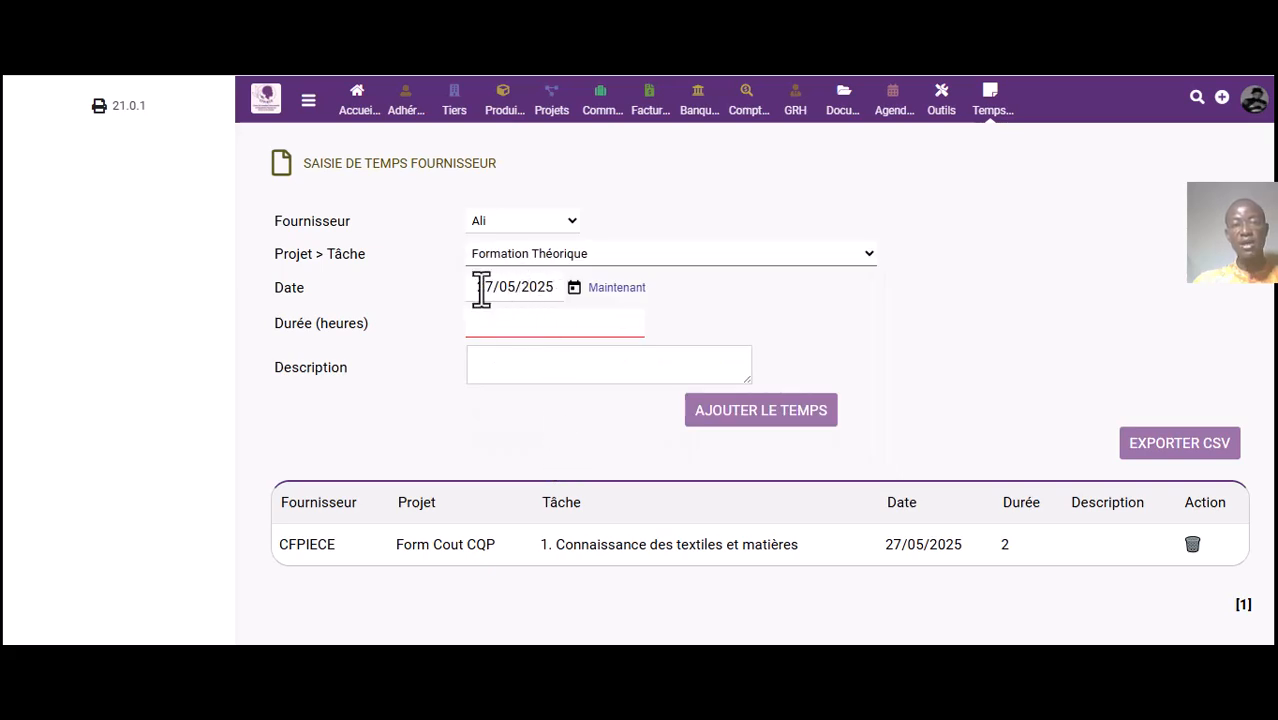
Set the duration to 6 hours, enter the description "Débuté en retard" and add the supplier time entry.
{"action": "left_click", "coordinate": [538, 322]}
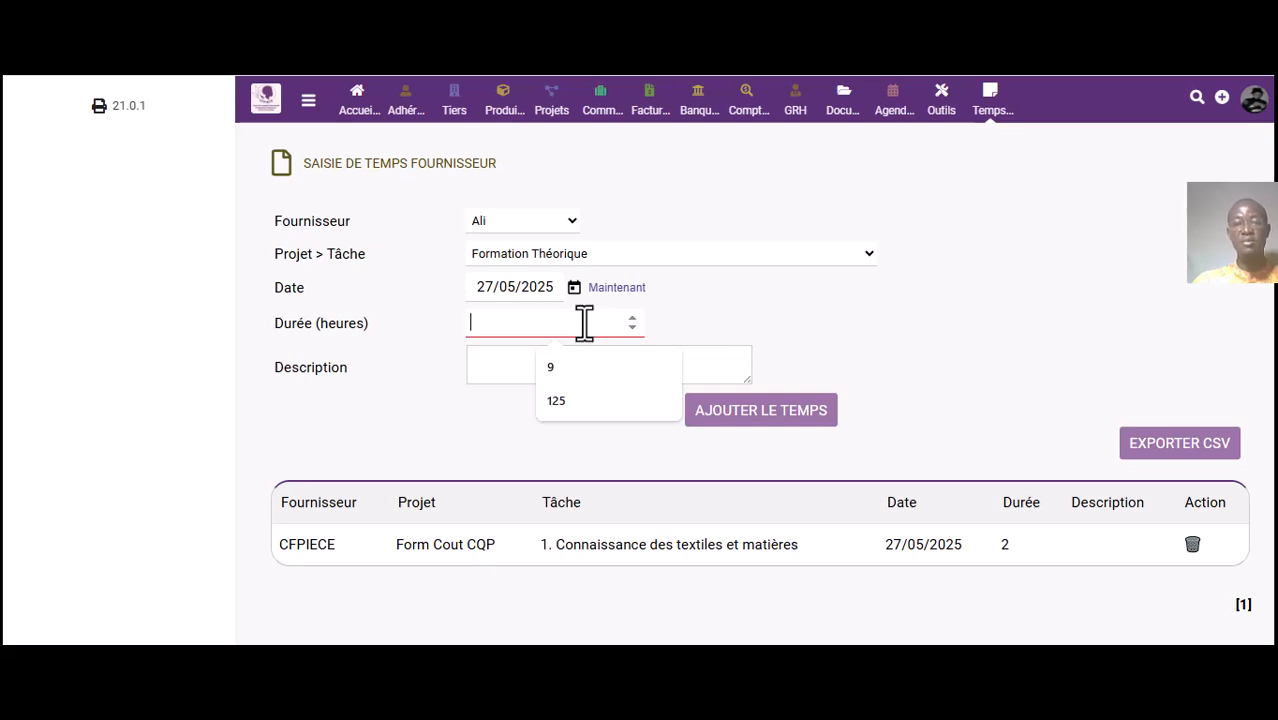
{"action": "type", "text": "6"}
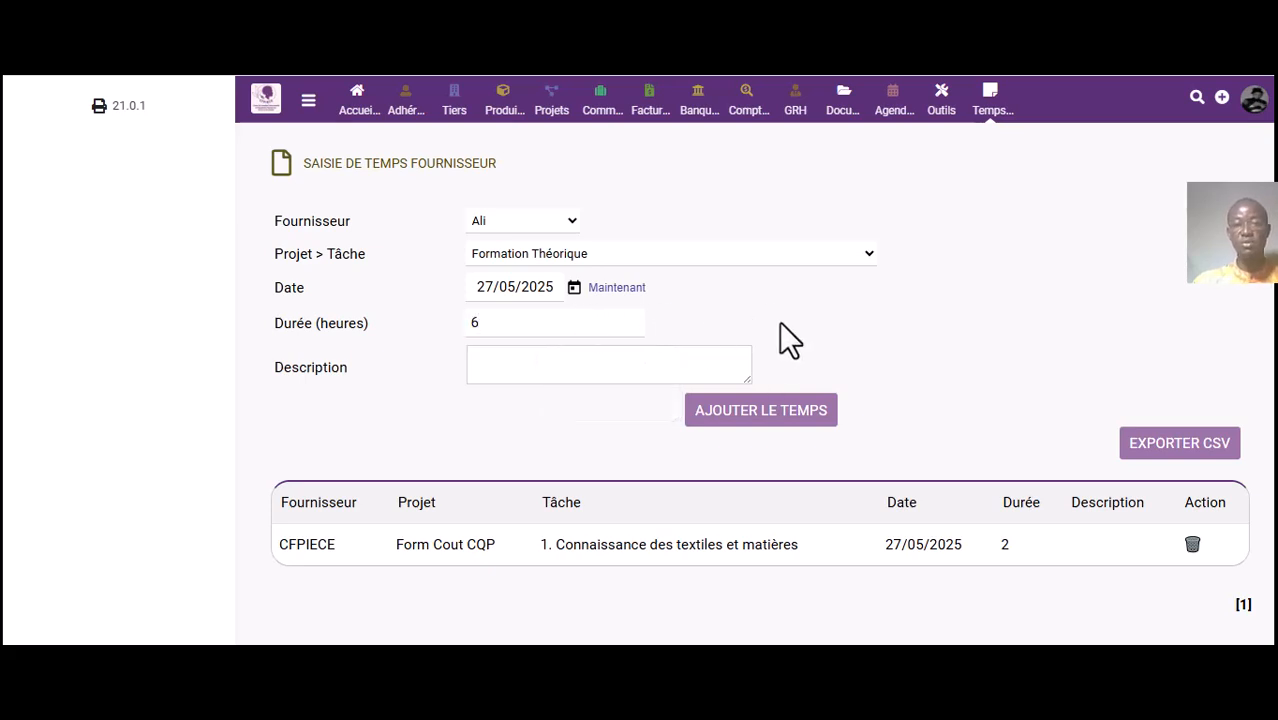
{"action": "left_click", "coordinate": [619, 378]}
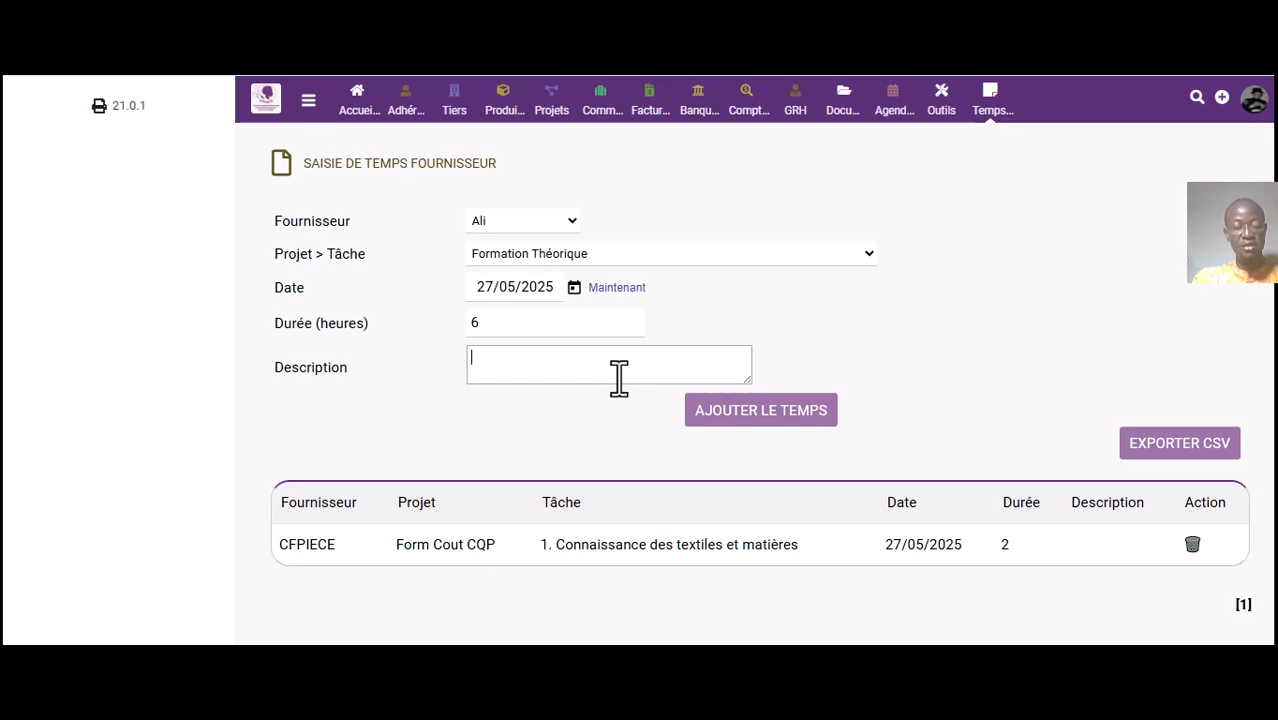
{"action": "type", "text": "Débuté en retard"}
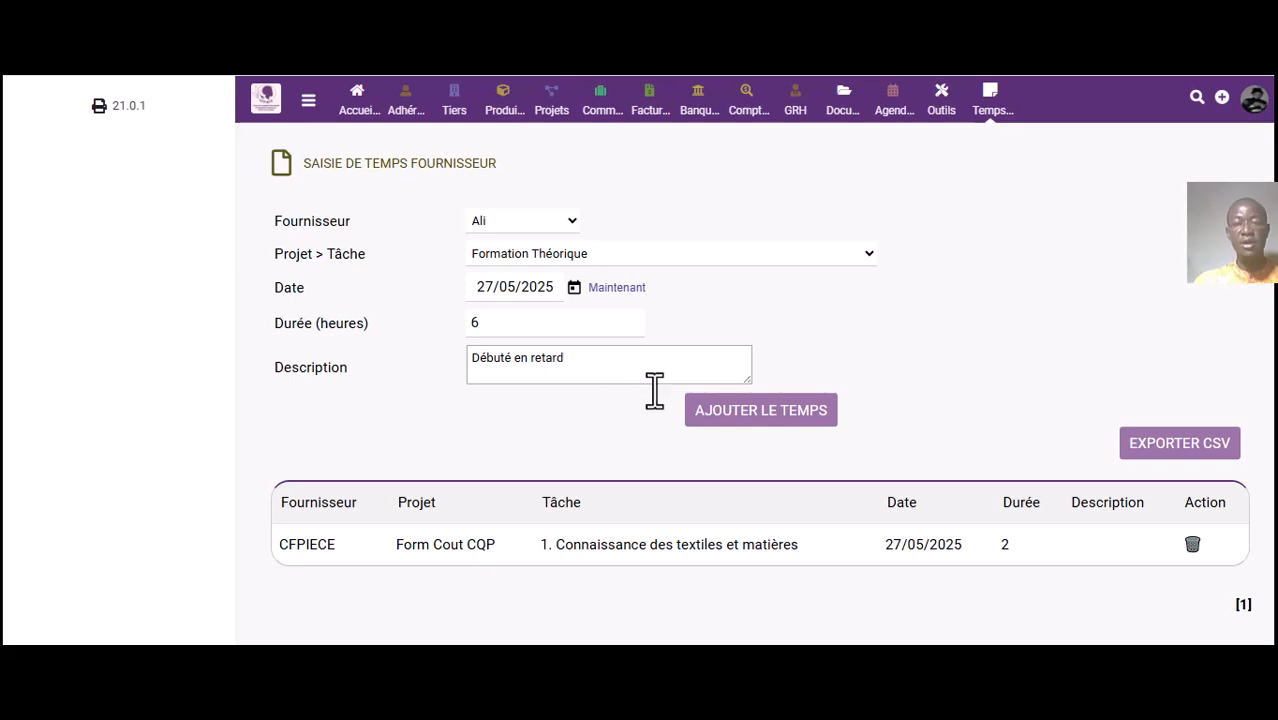
{"action": "left_click", "coordinate": [758, 418]}
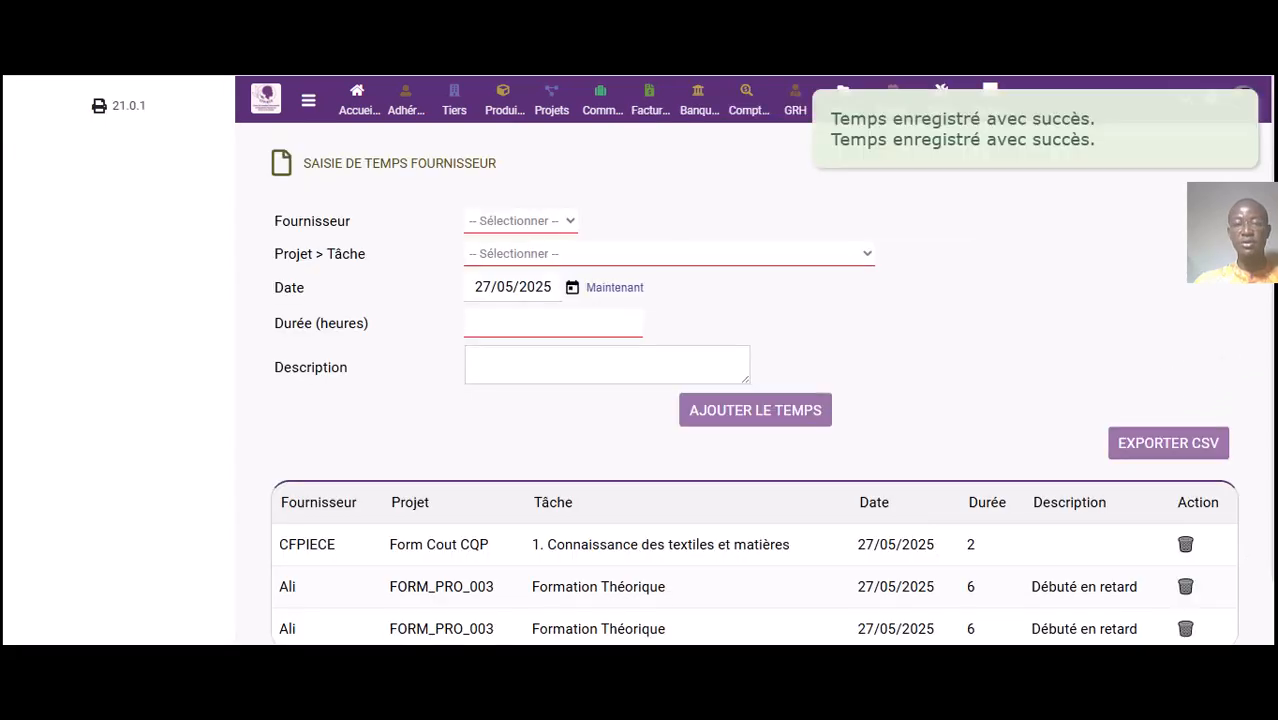
Delete the duplicate Formation Théorique time entry in the last row of the supplier time list.
{"action": "scroll", "coordinate": [1087, 172], "scroll_direction": "down", "scroll_amount": 2}
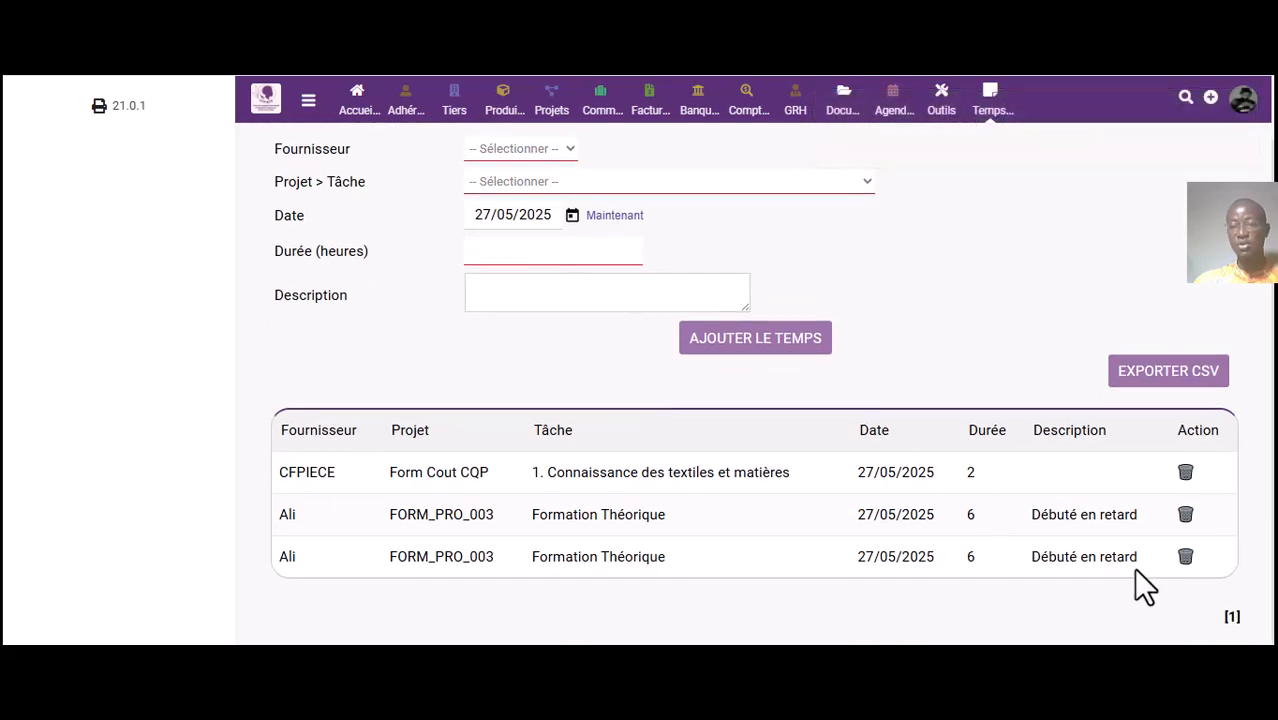
{"action": "left_click", "coordinate": [1184, 562]}
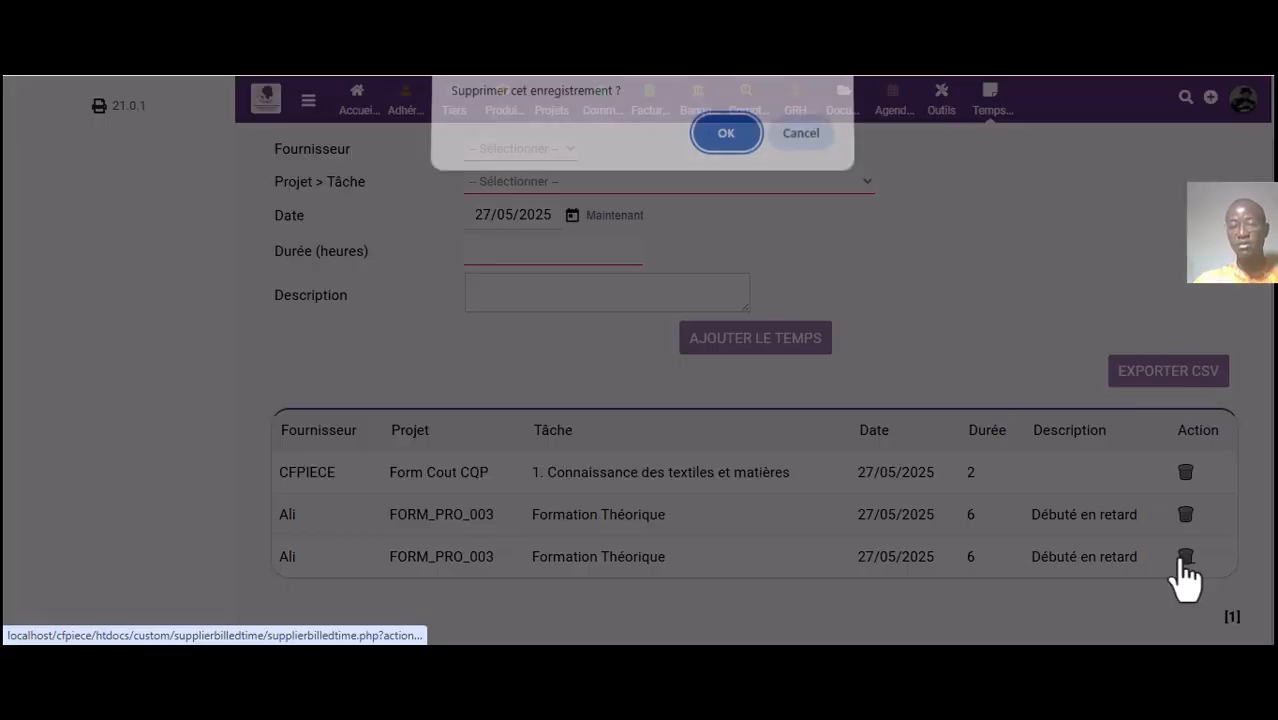
{"action": "left_click", "coordinate": [724, 140]}
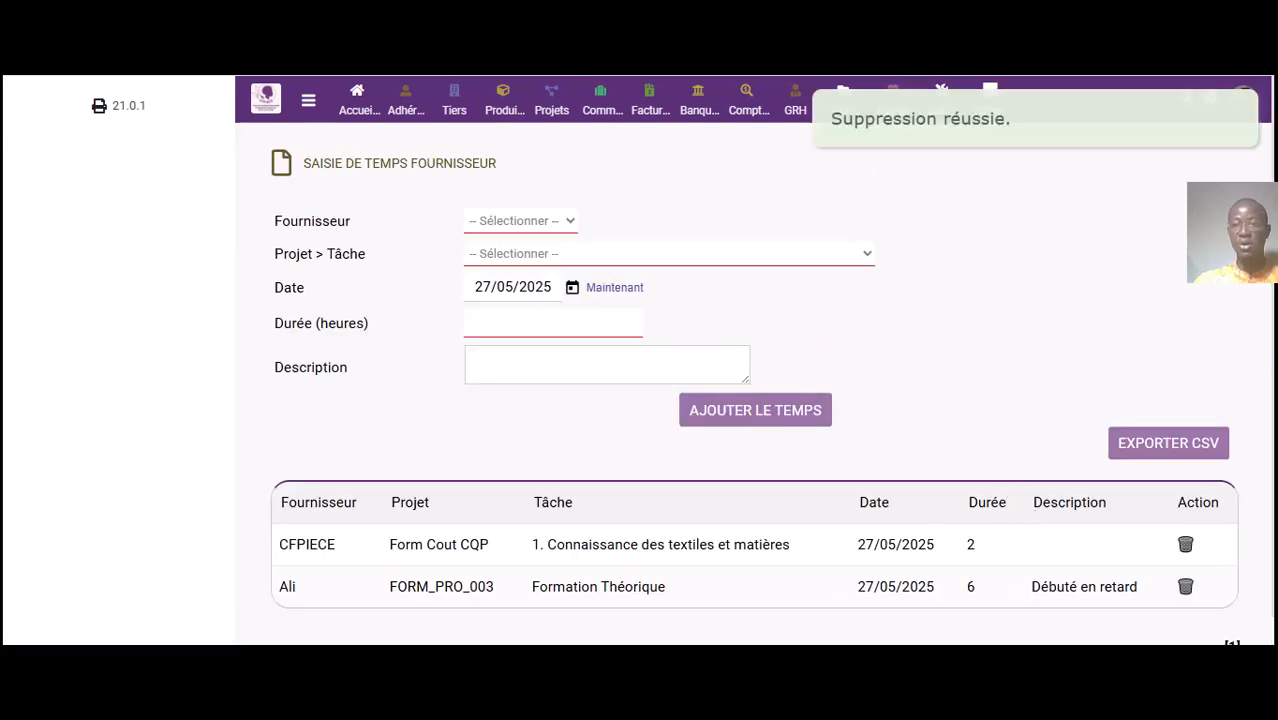
Export the recorded supplier time entries as a CSV file.
{"action": "scroll", "coordinate": [754, 384], "scroll_direction": "down", "scroll_amount": 1}
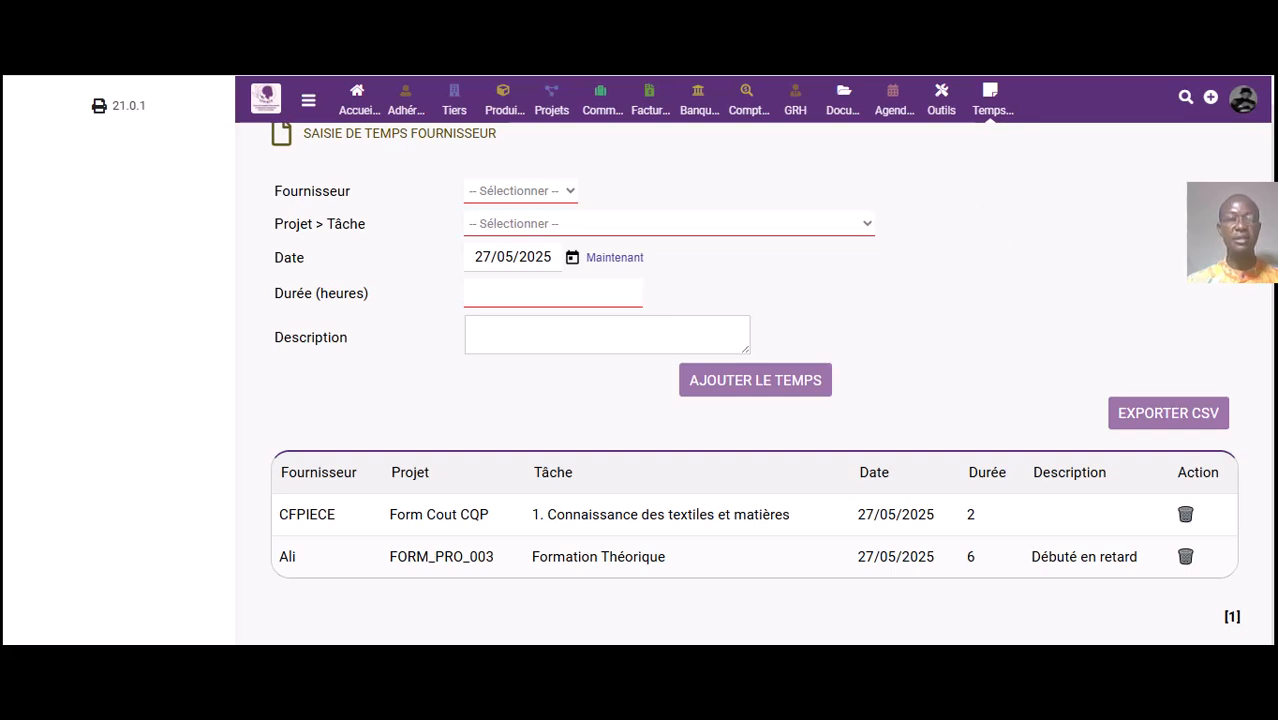
{"action": "left_click", "coordinate": [1150, 420]}
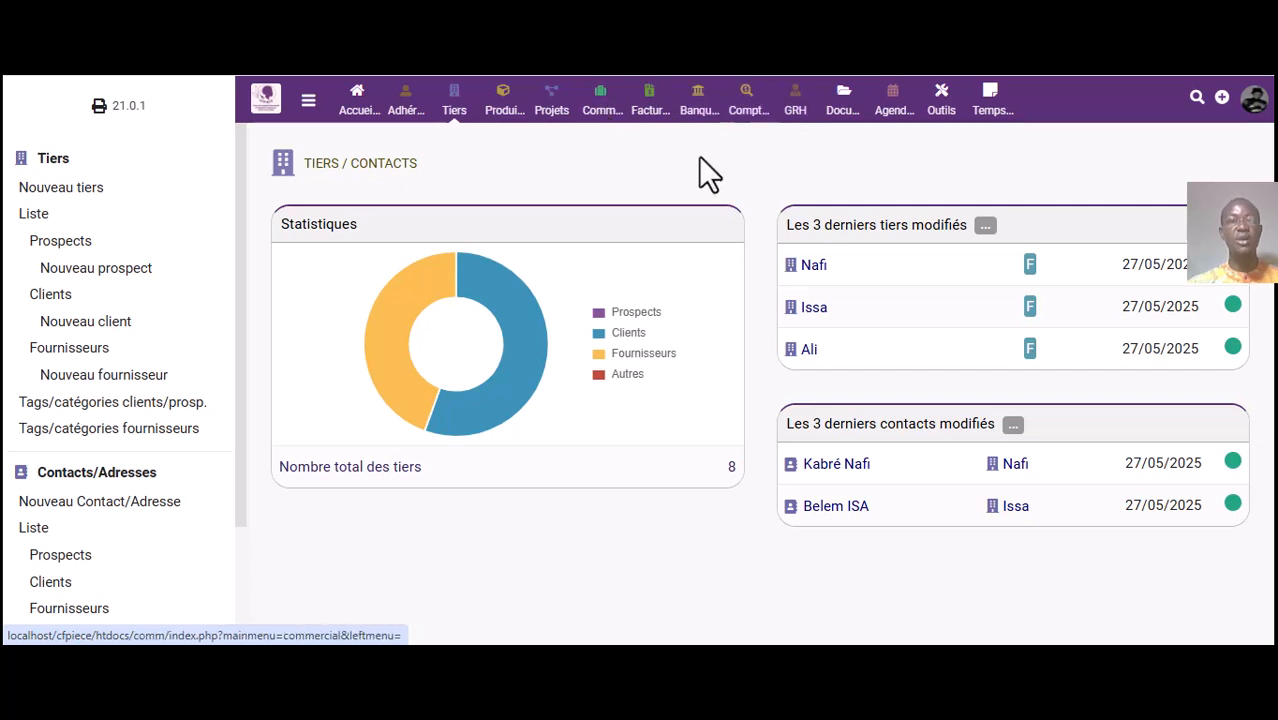
{"action": "left_click", "coordinate": [795, 100]}
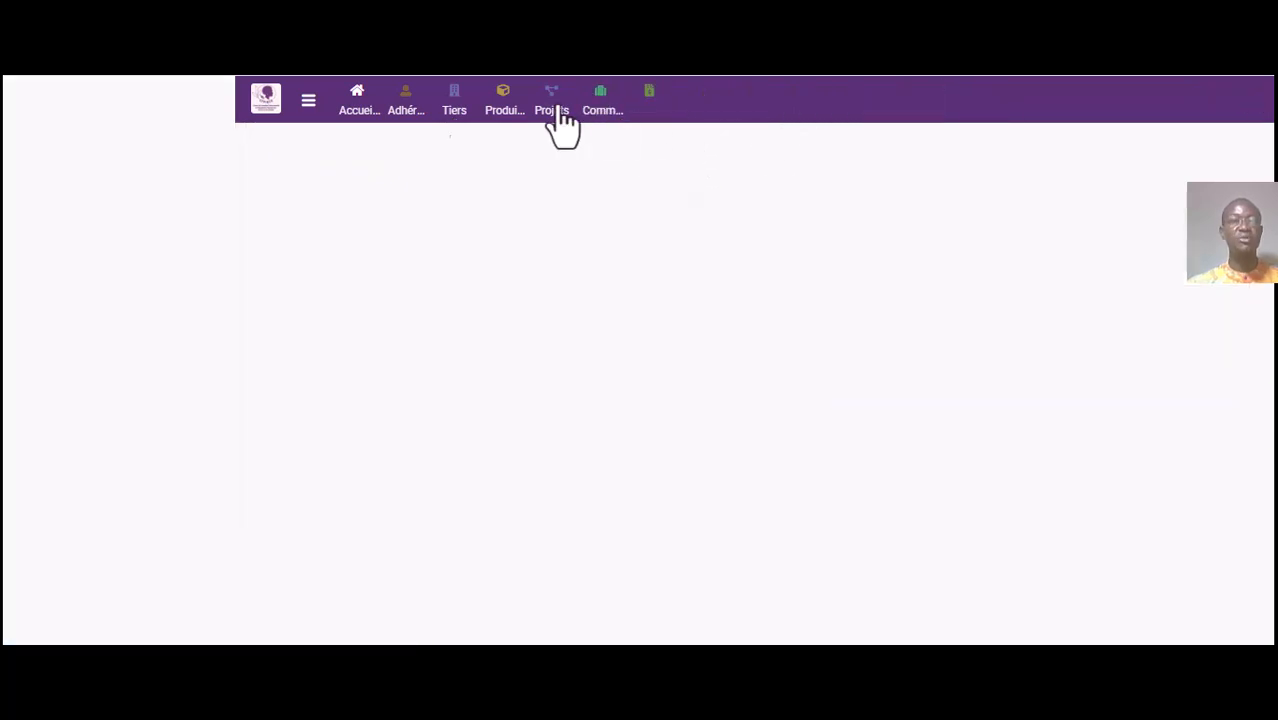